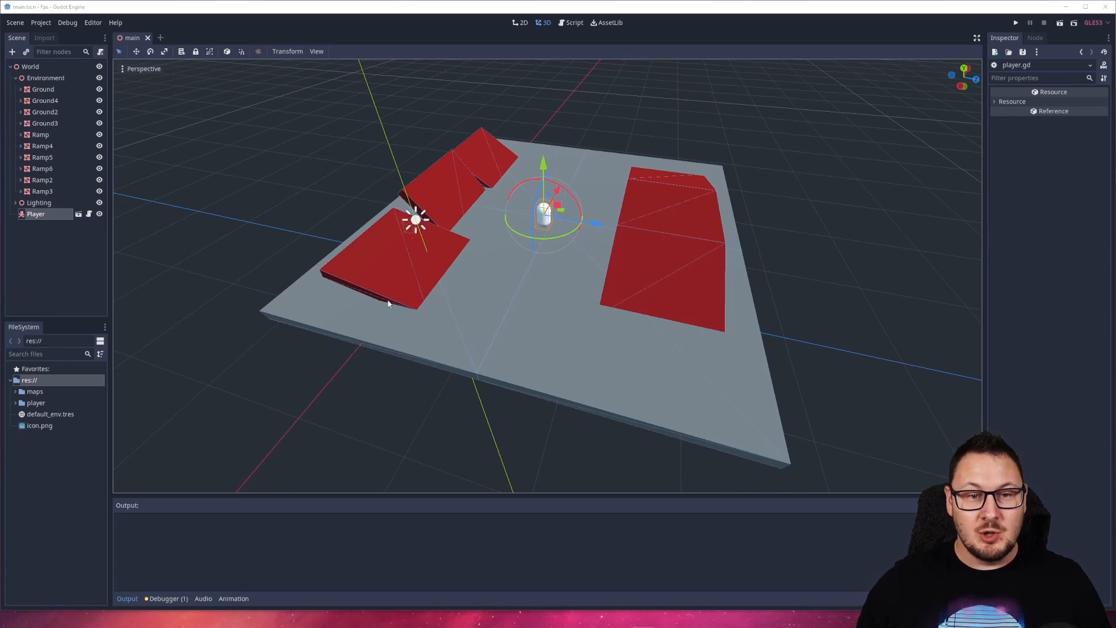
# - Save and launch the game, then walk around and along the red ramps with WASD
pyautogui.click(1016, 24)
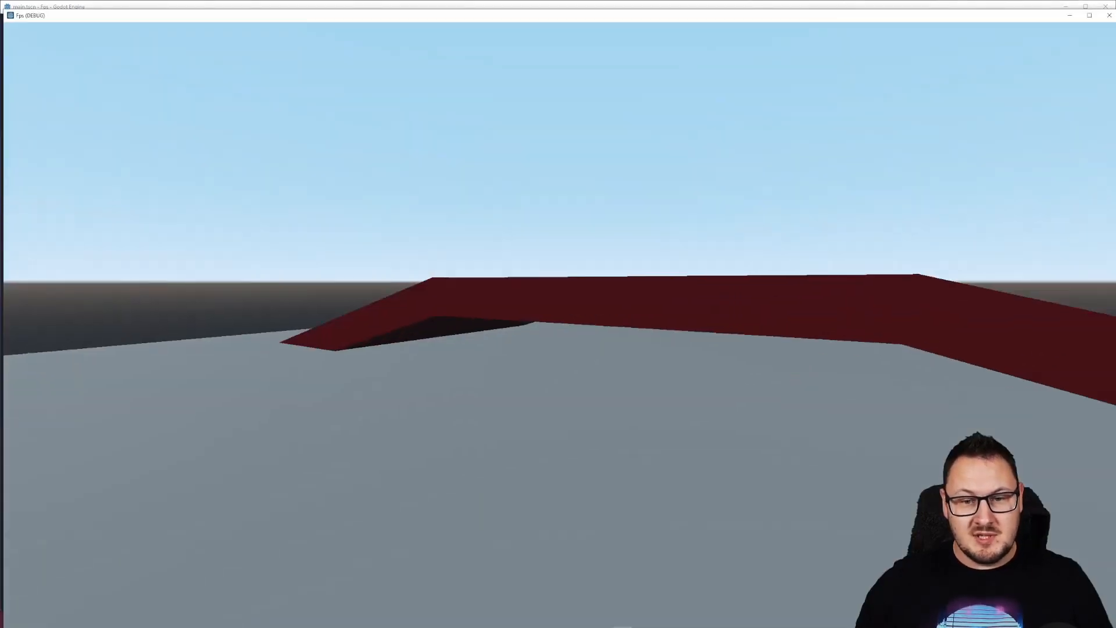
pyautogui.press('w')
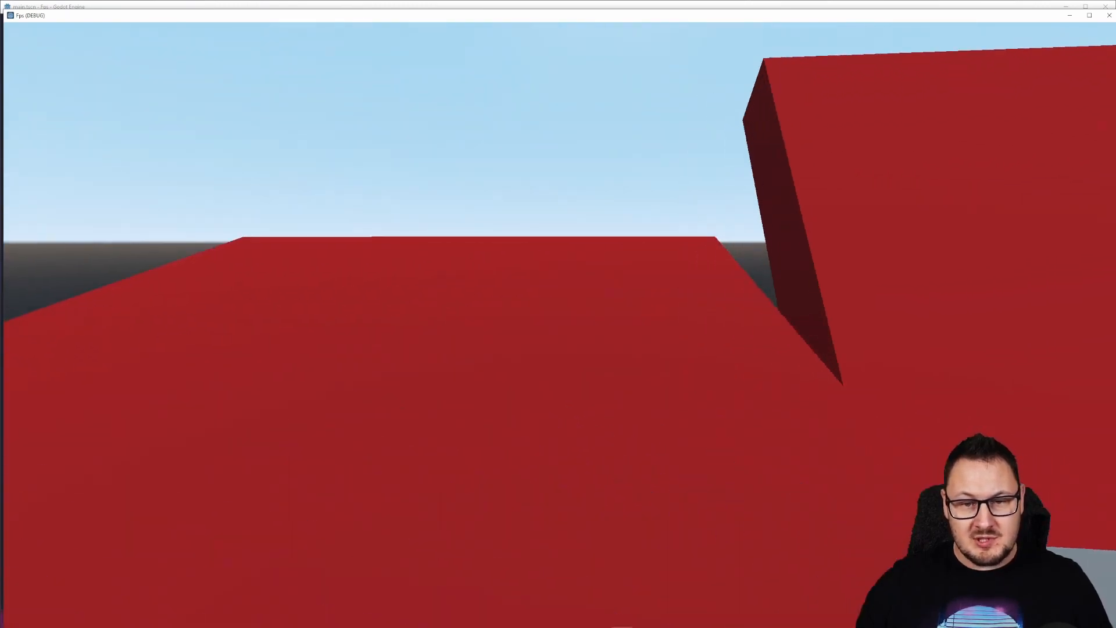
pyautogui.press('s')
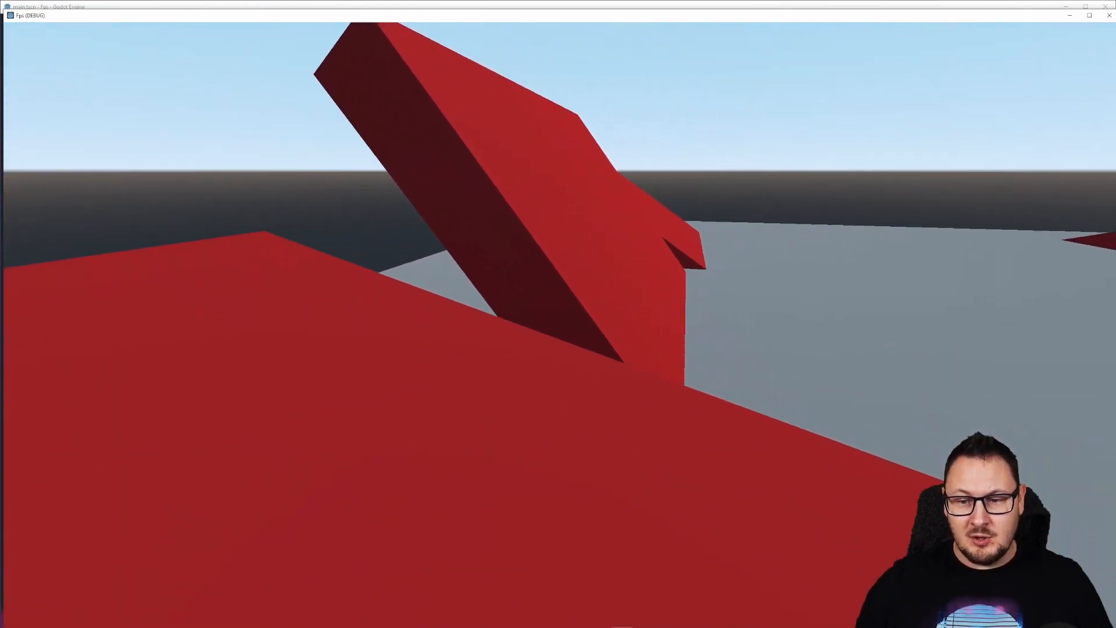
pyautogui.press('d')
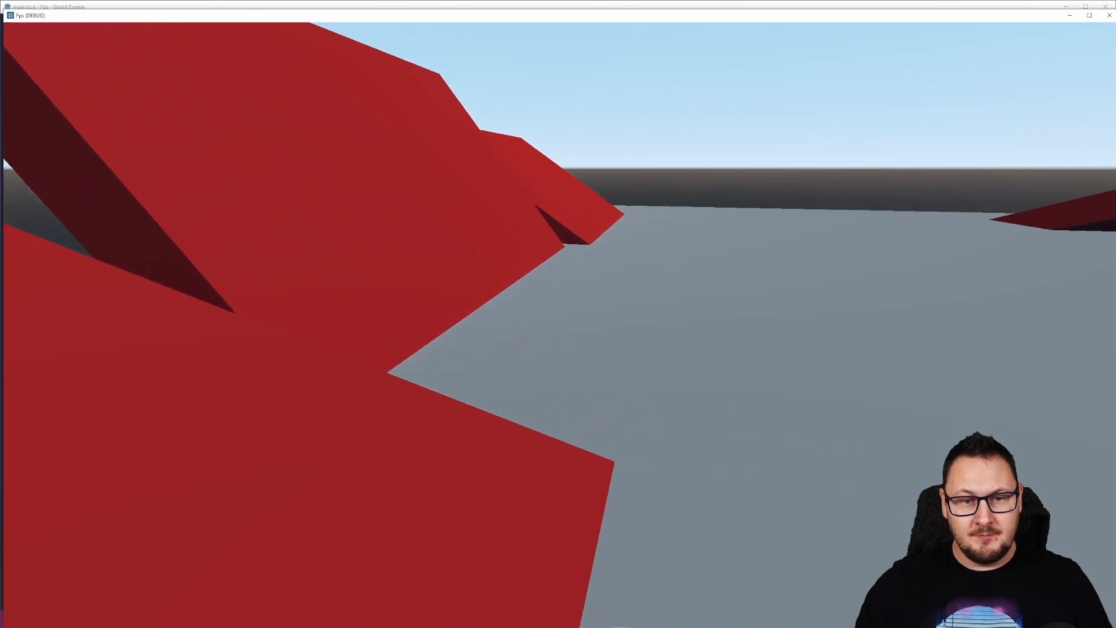
pyautogui.press('w')
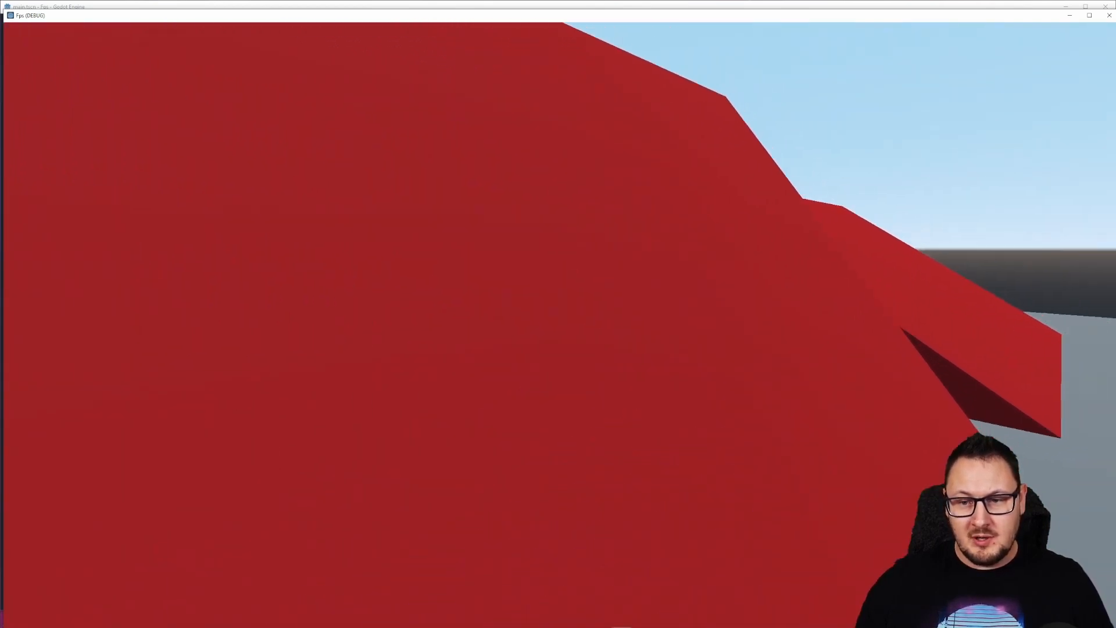
pyautogui.press('d')
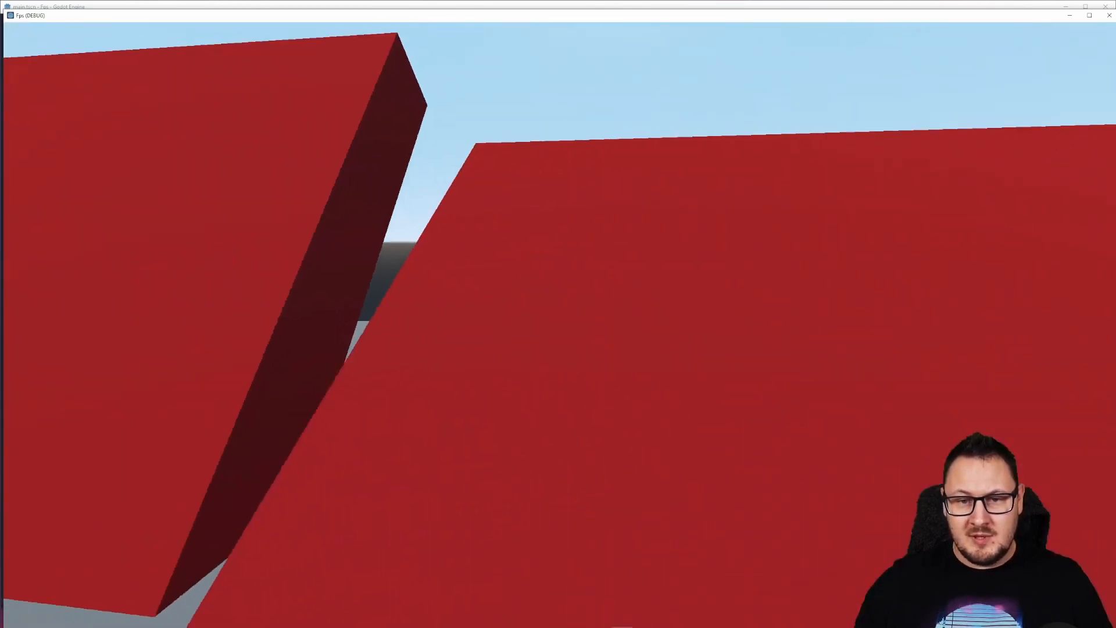
pyautogui.press('s')
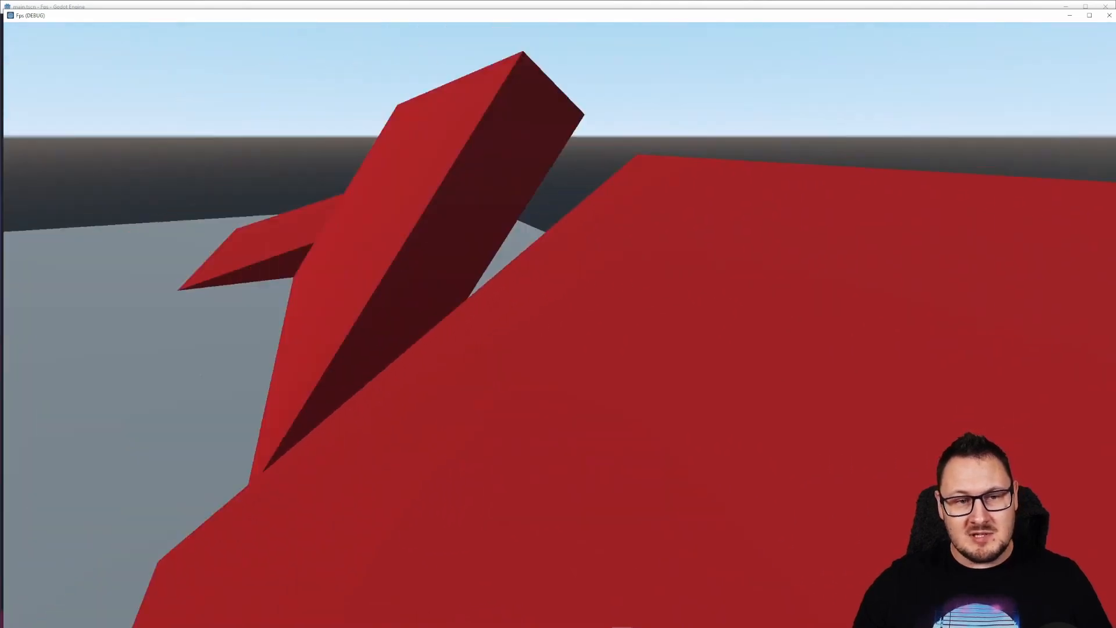
pyautogui.press('a')
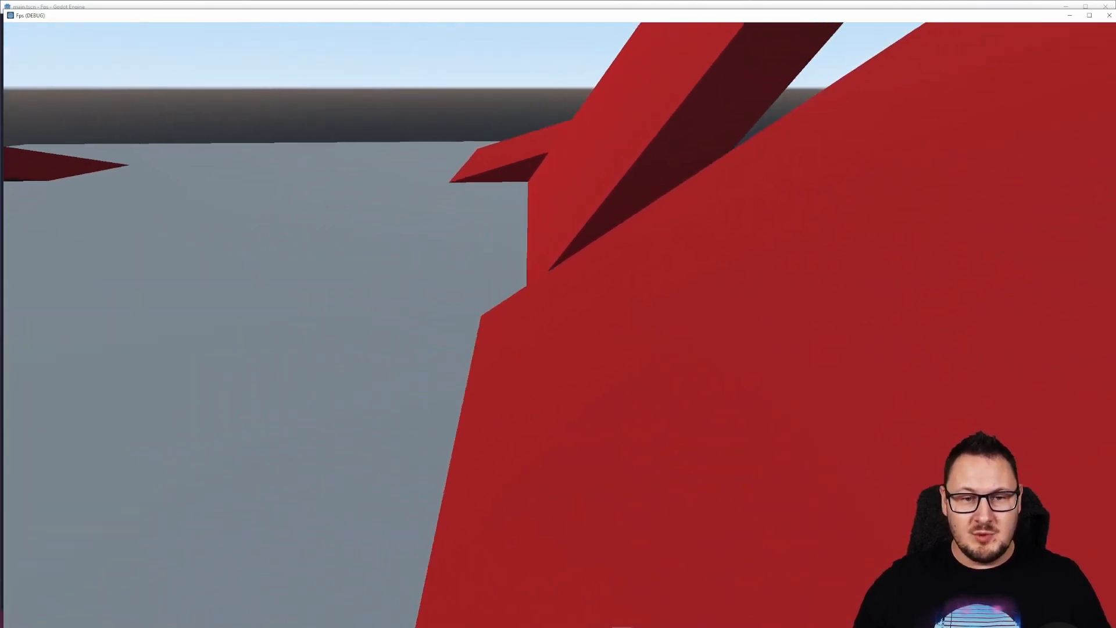
# - Walk onto and over the red ramps toward the slabs, then stop the game with Escape
pyautogui.press('w')
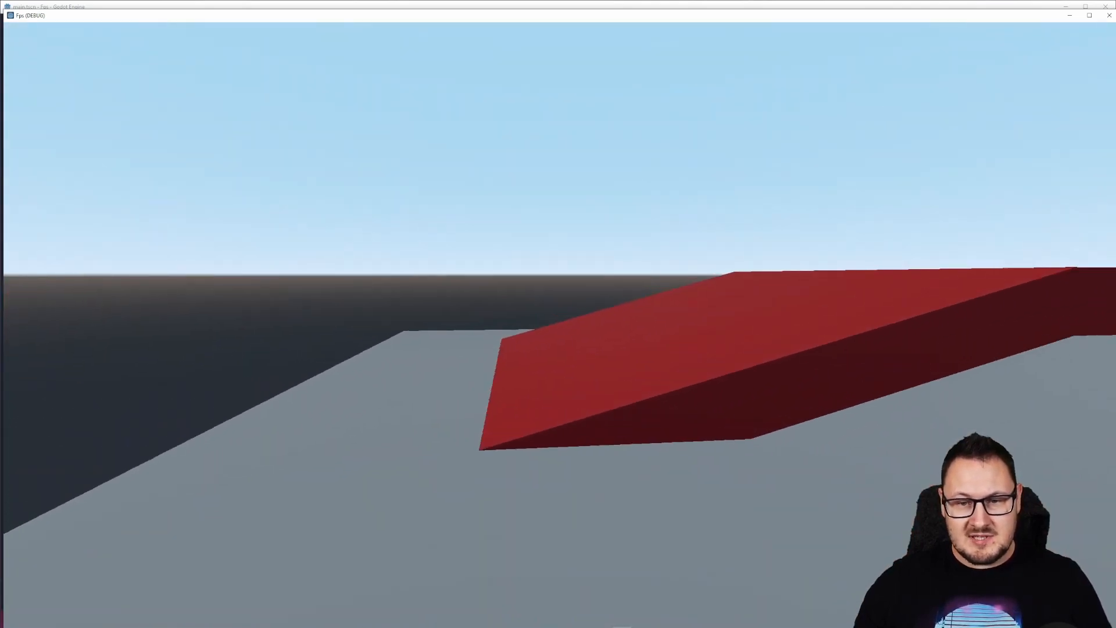
pyautogui.press('w')
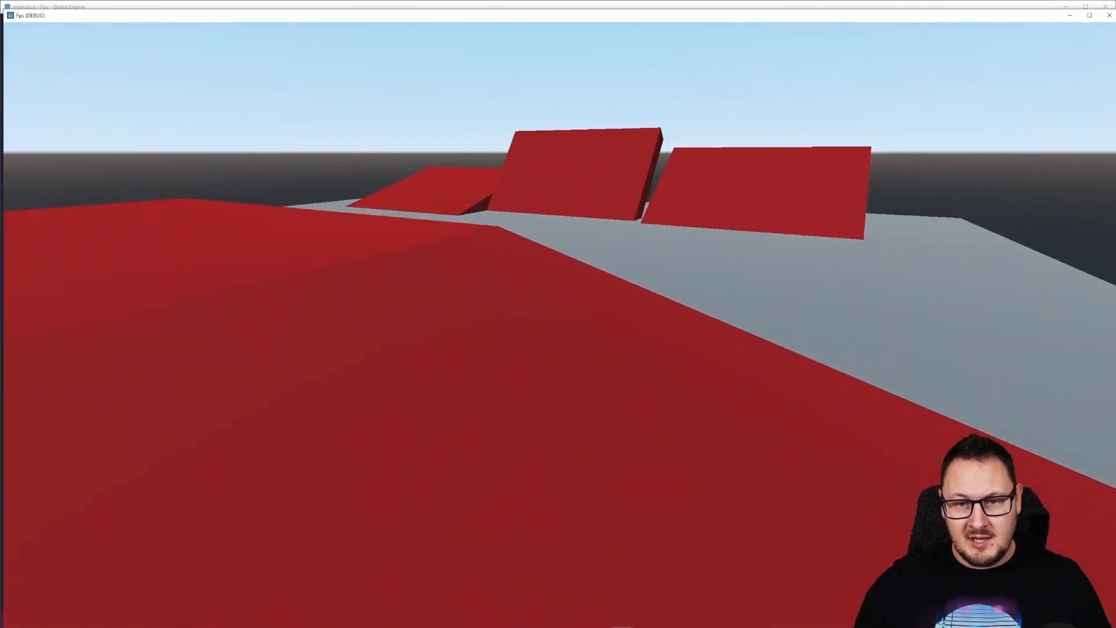
pyautogui.press('d')
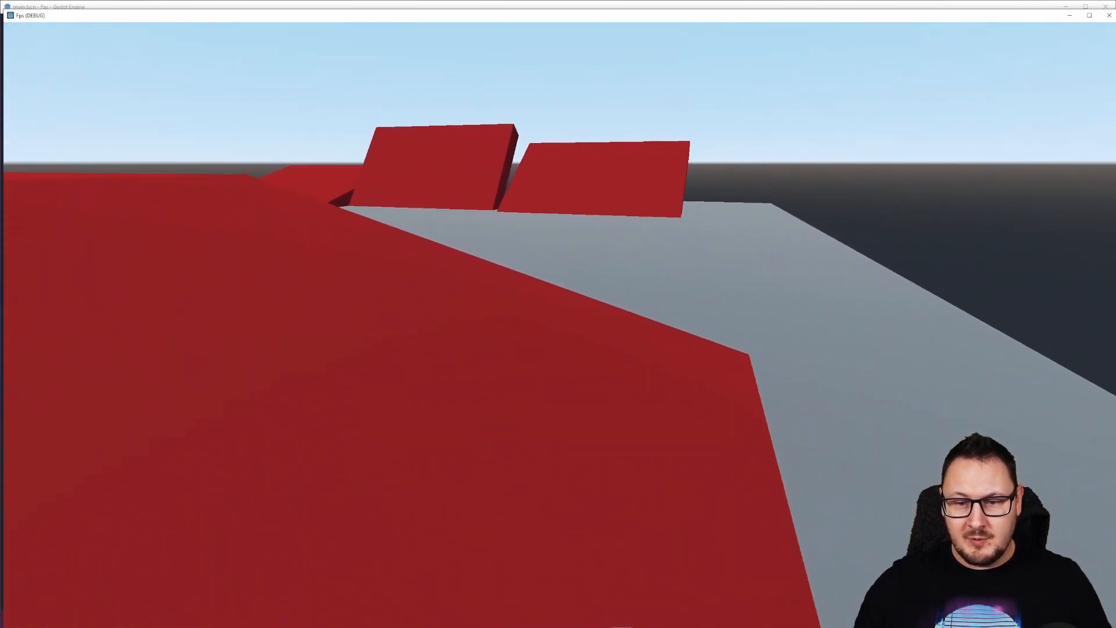
pyautogui.press('w')
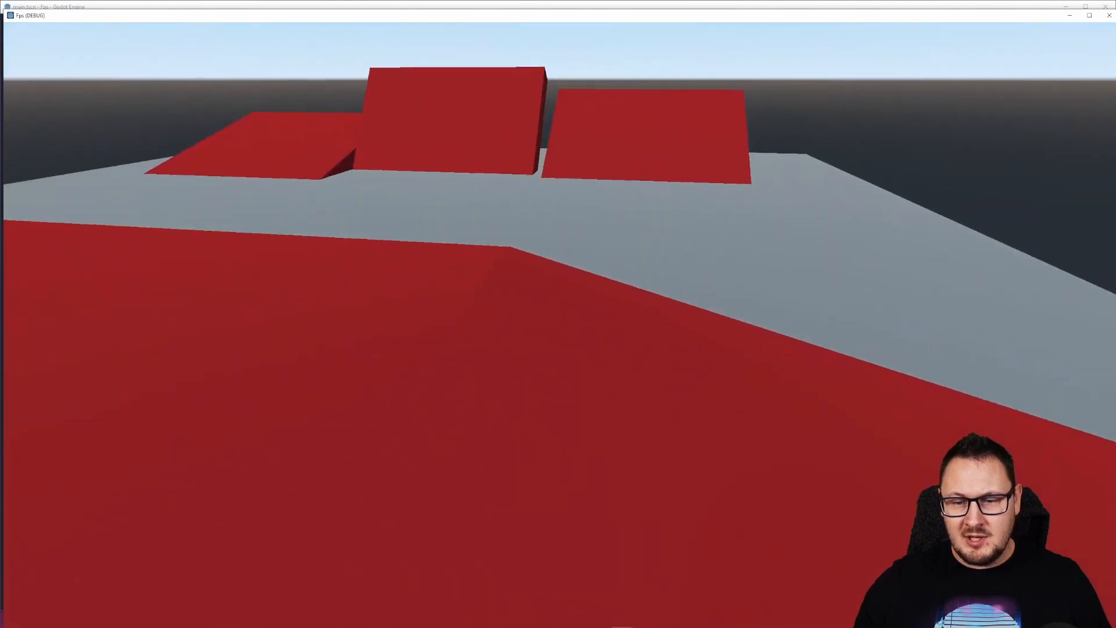
pyautogui.press('w')
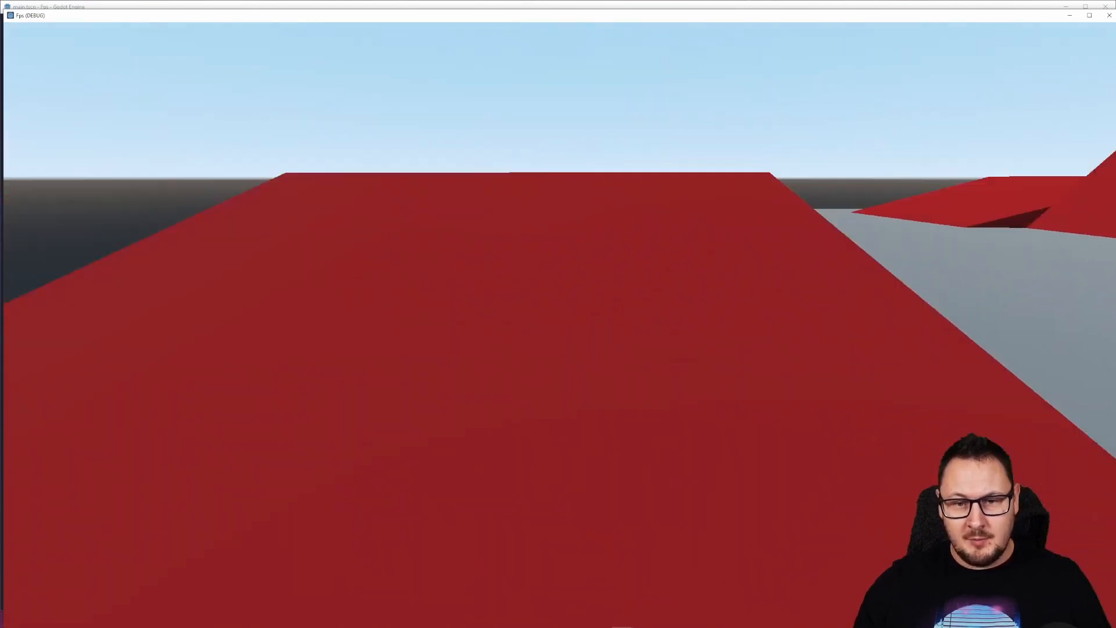
pyautogui.press('w')
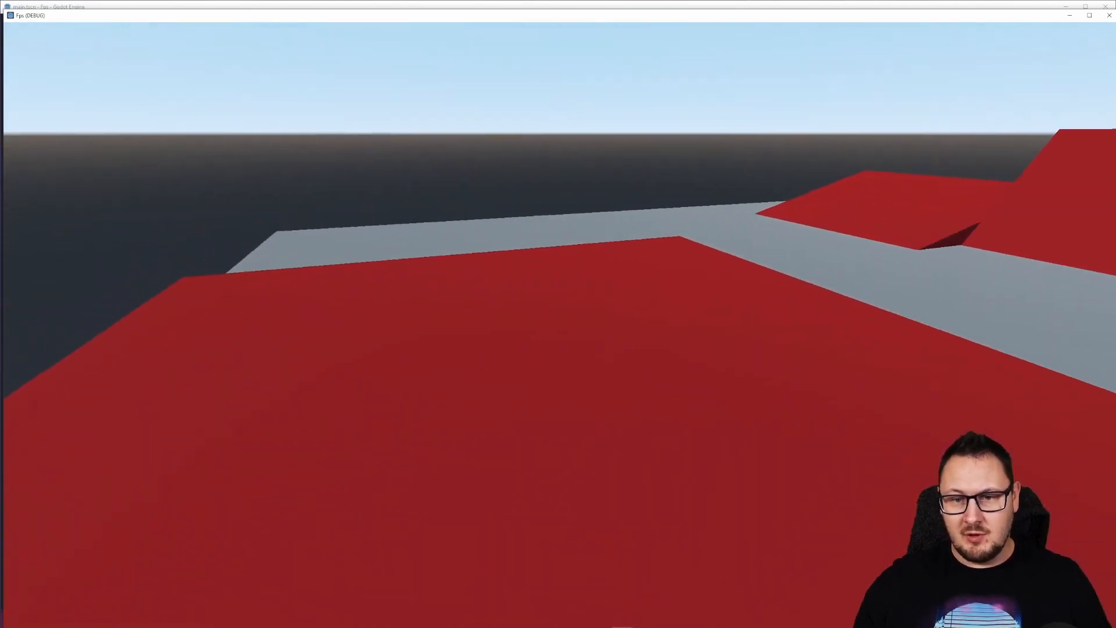
pyautogui.press('w')
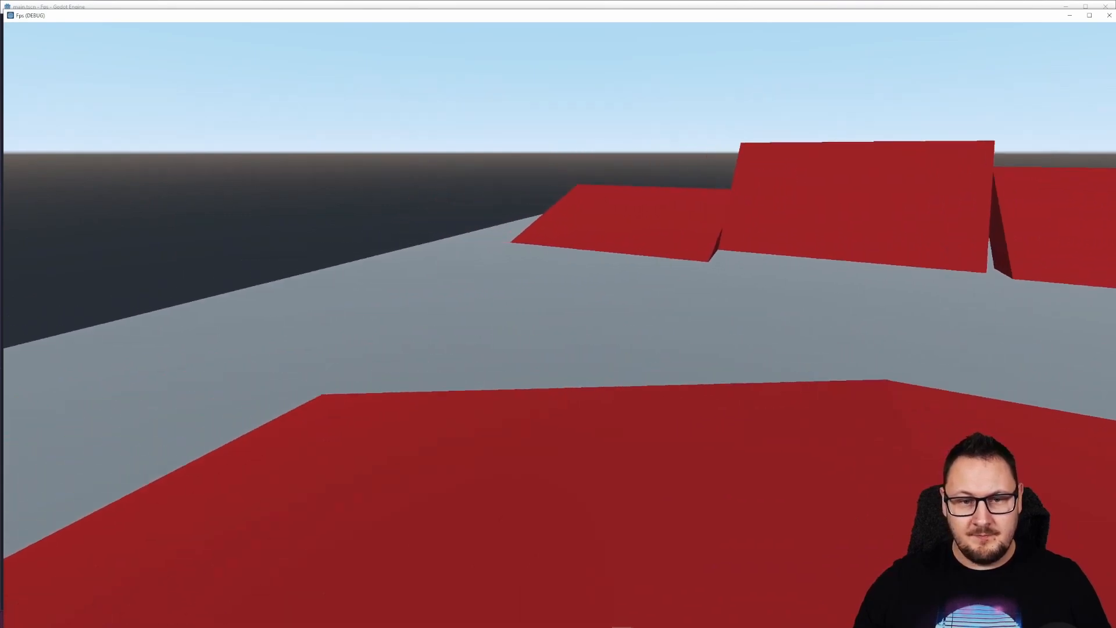
pyautogui.press('Escape')
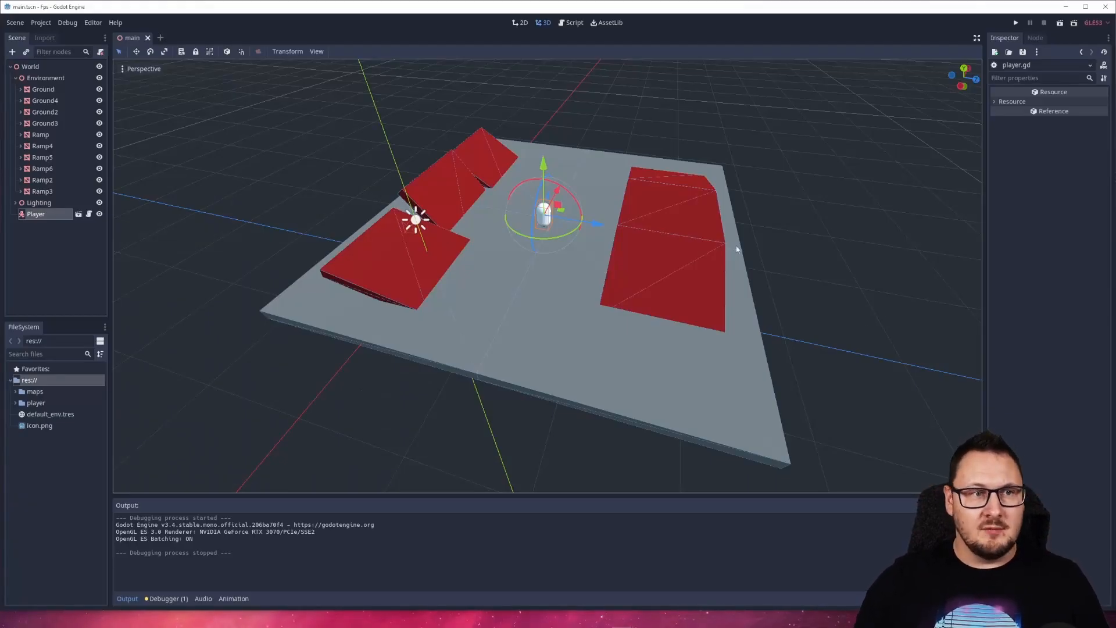
# - In player.gd, locate the velocity.y -= gravity line in _physics_process and place the caret at its end
pyautogui.click(575, 26)
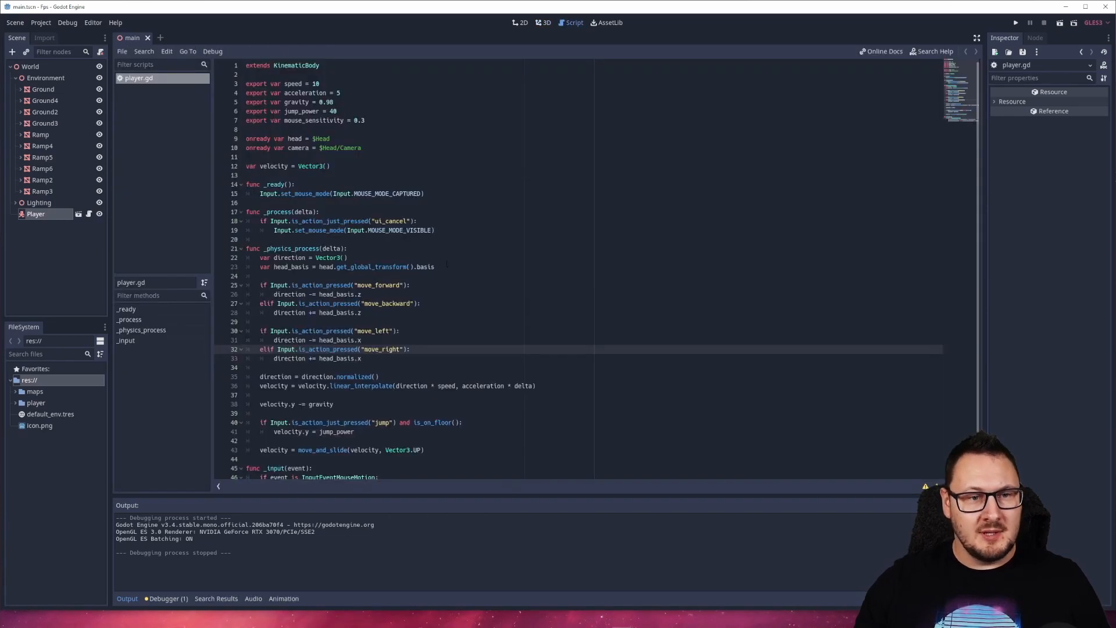
pyautogui.keyDown('ctrl'); pyautogui.scroll(3, 549, 280); pyautogui.keyUp('ctrl')
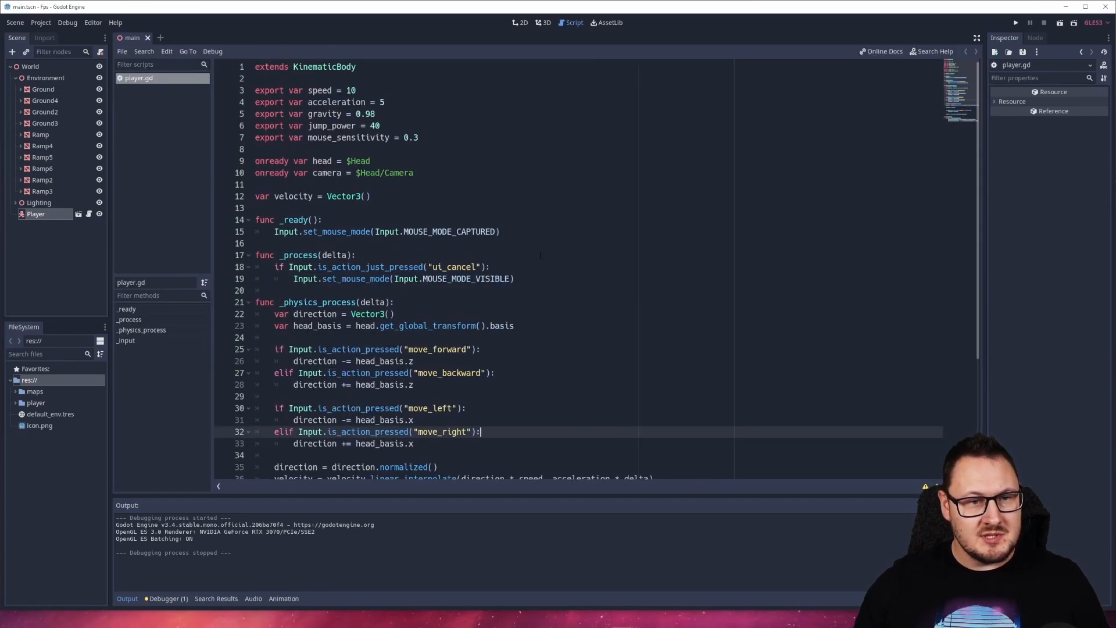
pyautogui.scroll(-3, 541, 255)
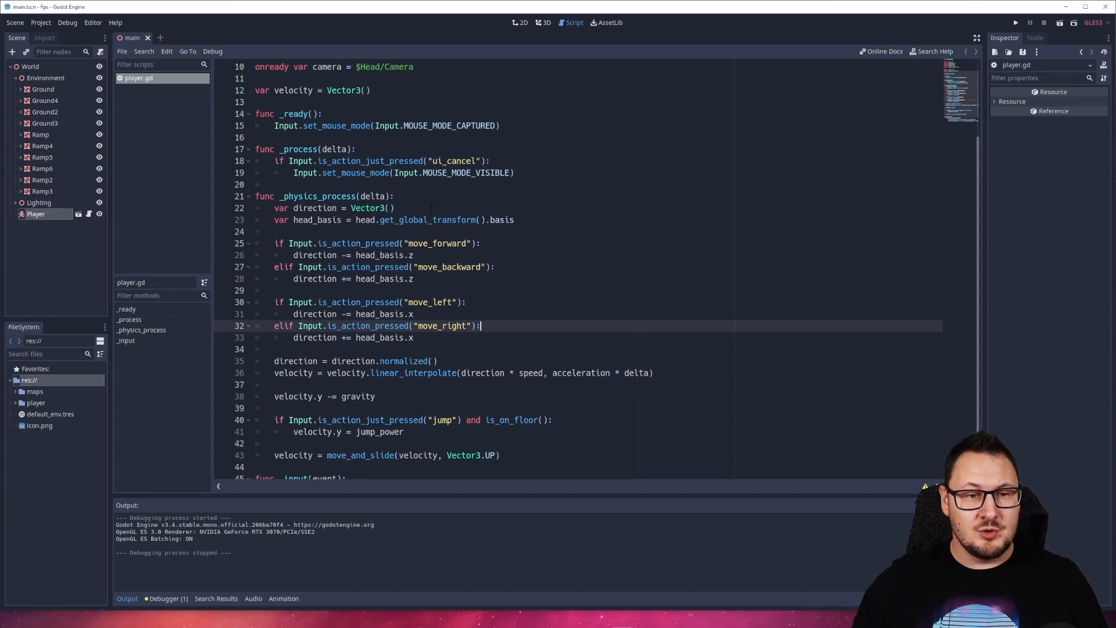
pyautogui.scroll(-2, 441, 203)
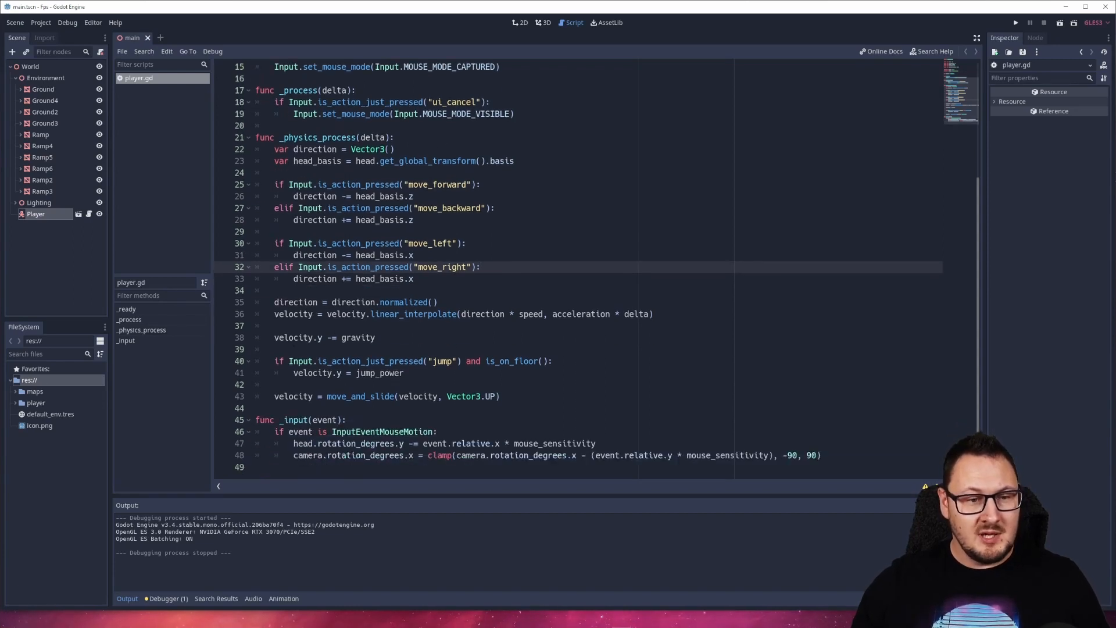
pyautogui.moveTo(274, 337); pyautogui.dragTo(376, 337)
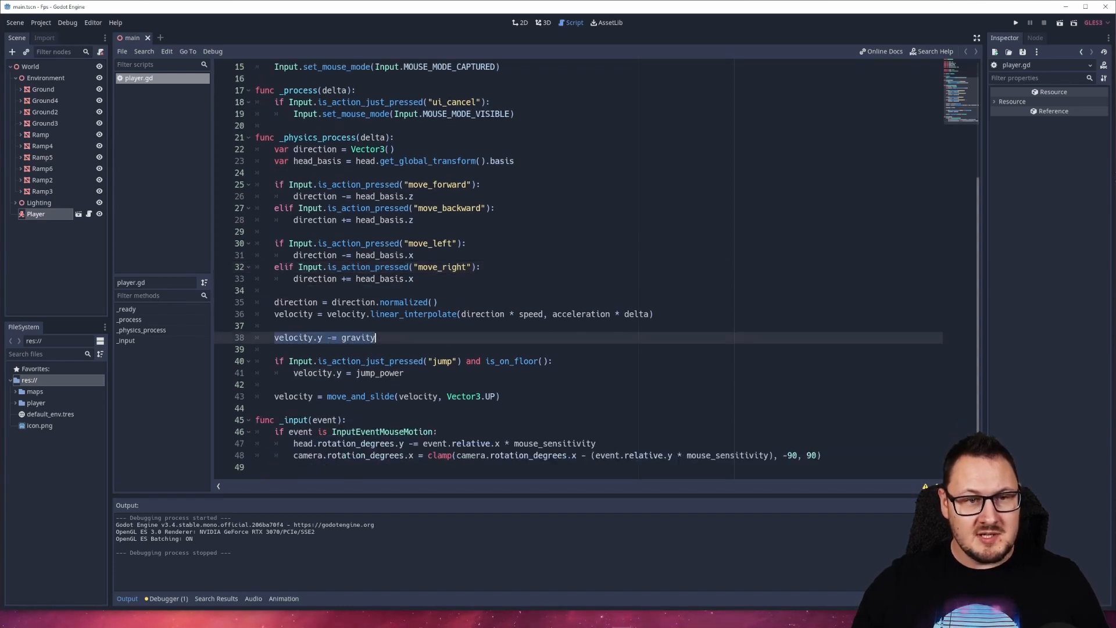
pyautogui.scroll(1, 386, 347)
pyautogui.scroll(4, 386, 346)
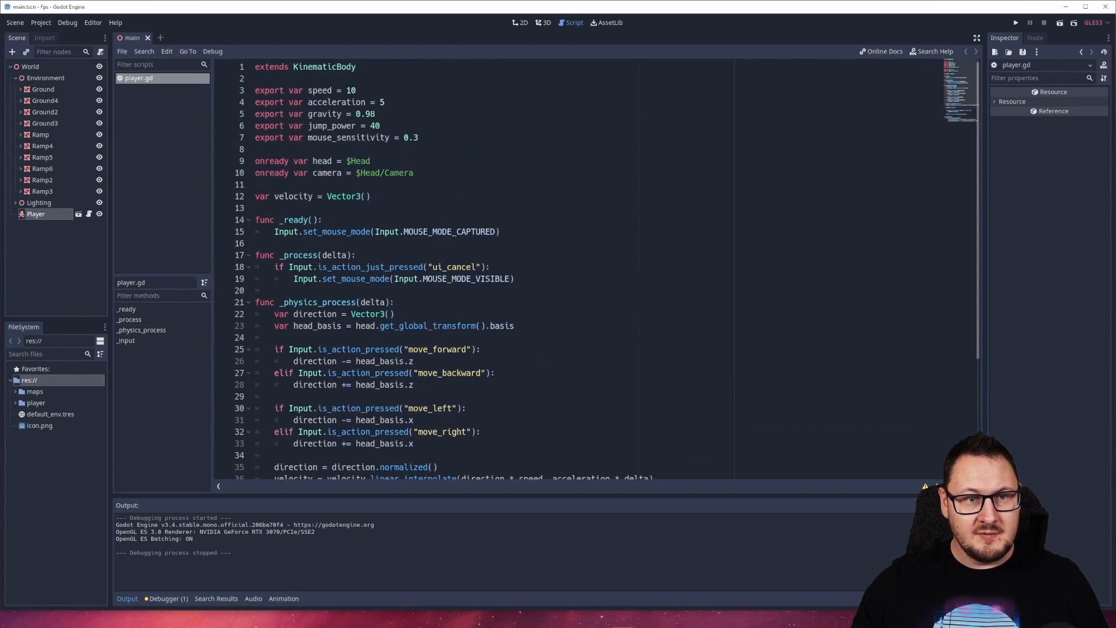
pyautogui.moveTo(379, 114); pyautogui.dragTo(350, 113)
pyautogui.scroll(-5, 440, 262)
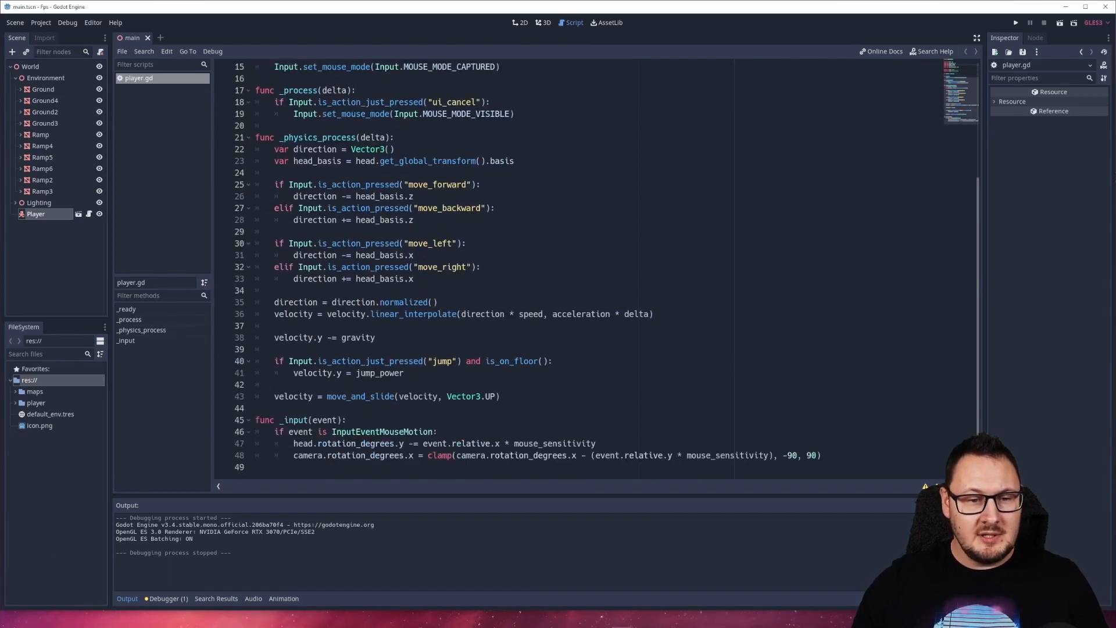
pyautogui.click(377, 337)
pyautogui.moveTo(377, 338); pyautogui.dragTo(274, 338)
pyautogui.click(377, 338)
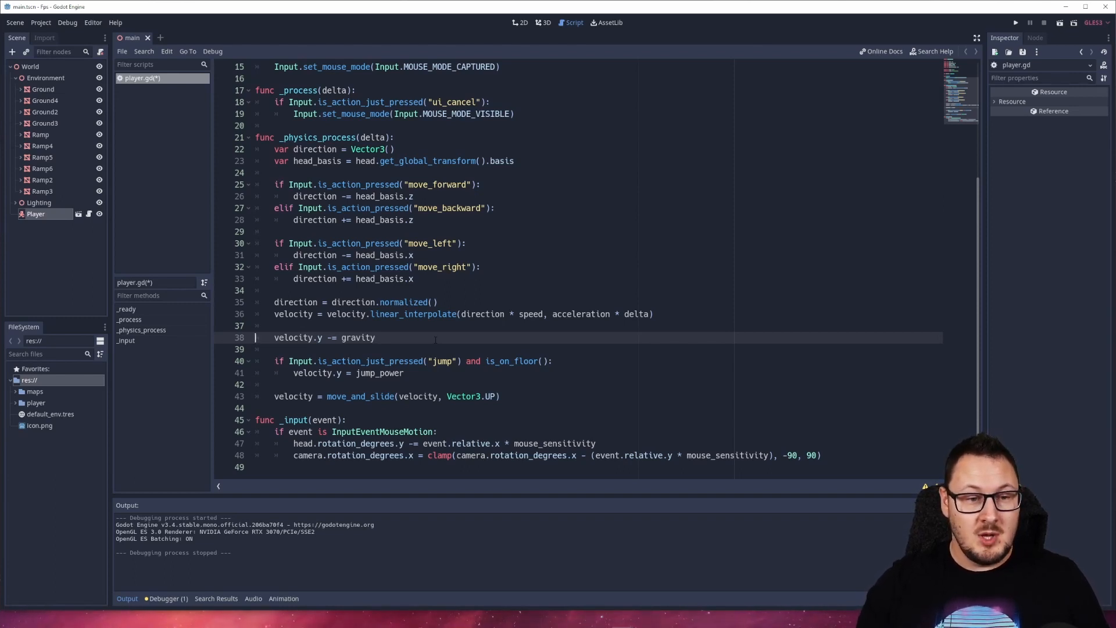
# - Add 'var gravity_resistance = get_floor_normal() if is_on_floor() else Vector3.UP' above the gravity code
pyautogui.press('Return')
pyautogui.press('Up')
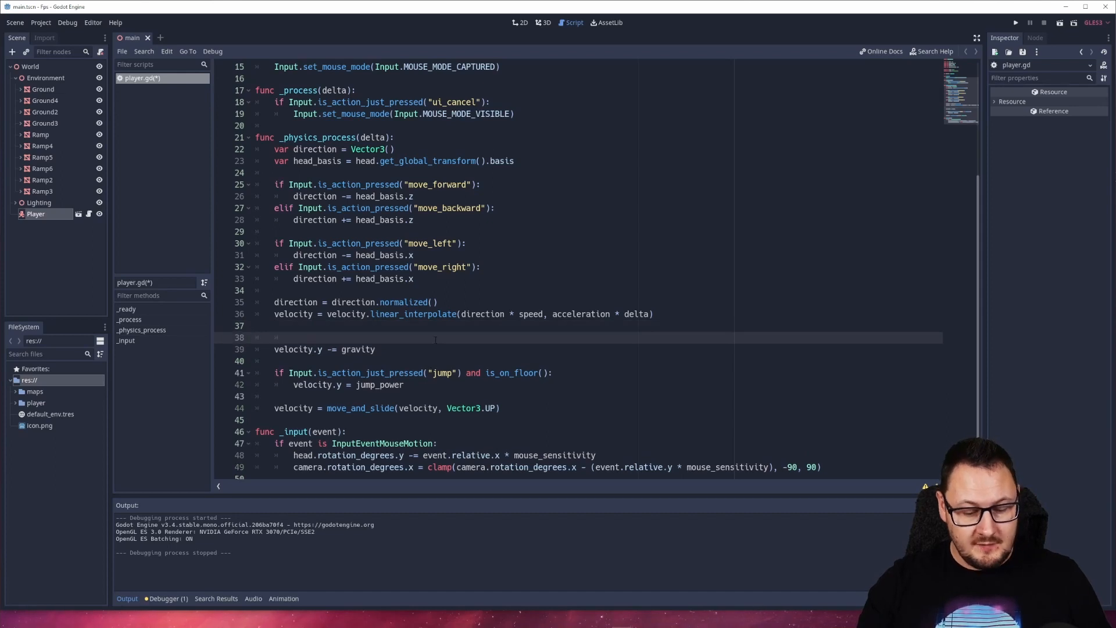
pyautogui.write('var gravity_resistance = ')
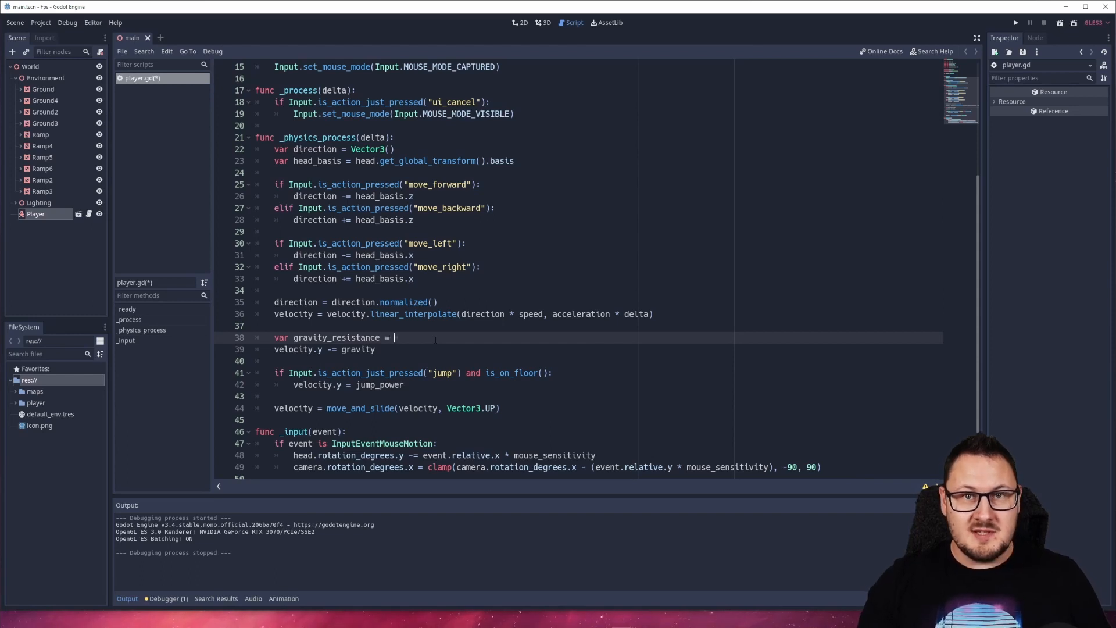
pyautogui.write('get_')
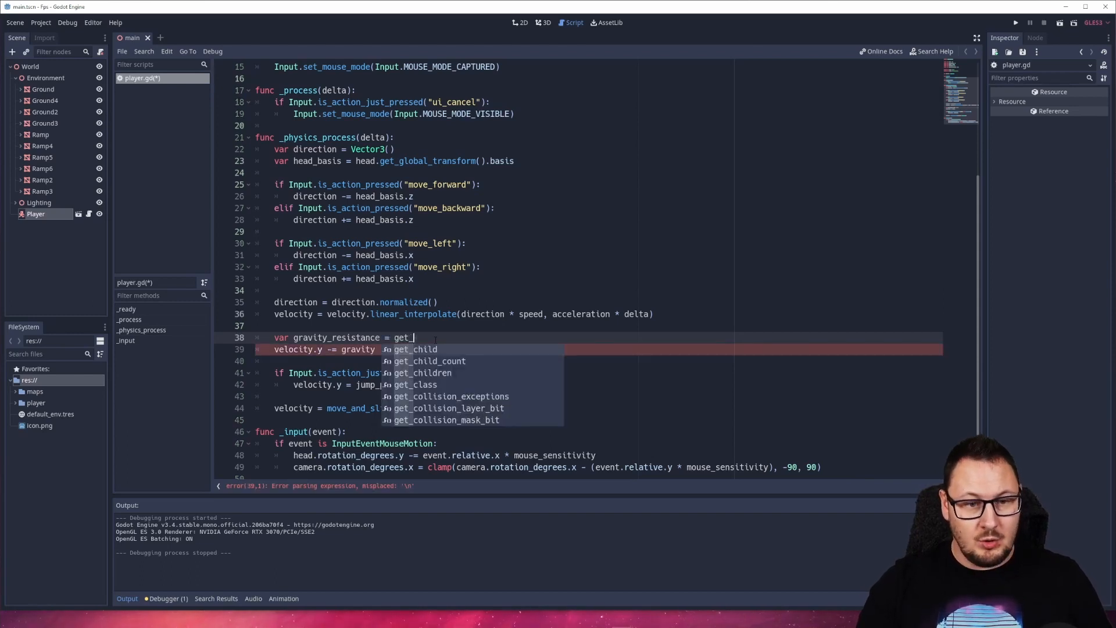
pyautogui.write('floor')
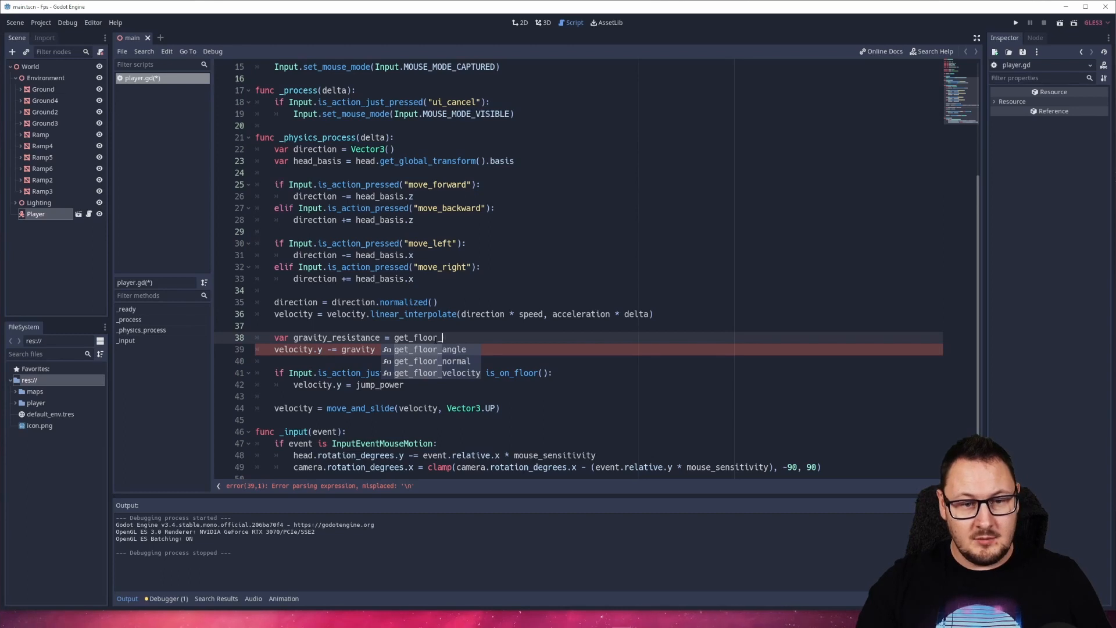
pyautogui.write('_norm')
pyautogui.press('Return')
pyautogui.write('is')
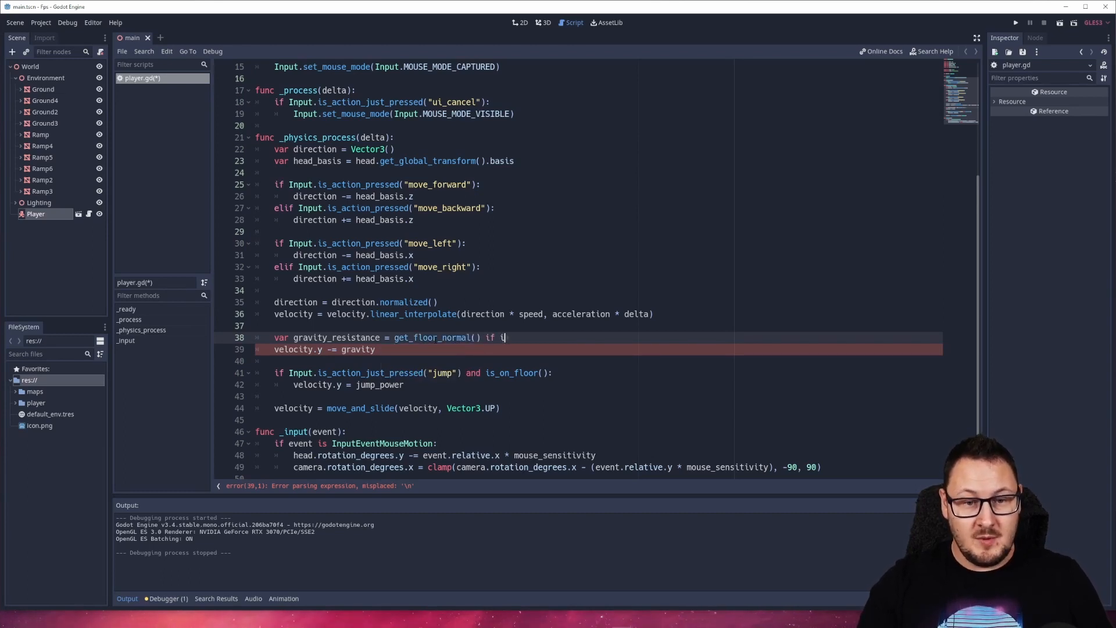
pyautogui.write('_on_floor() ')
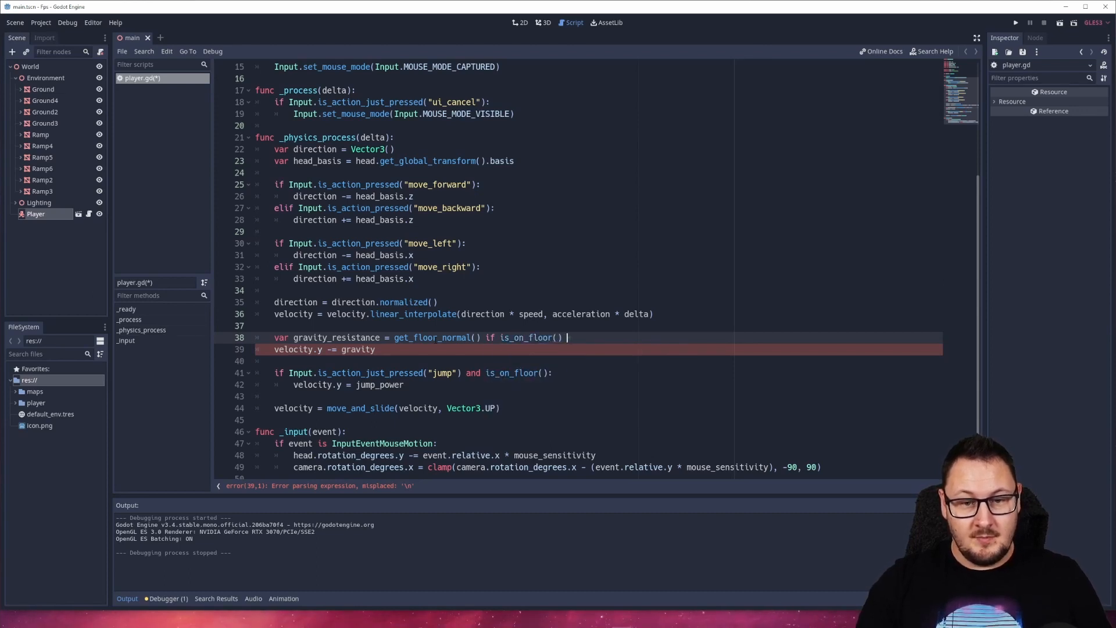
pyautogui.write('else Ve')
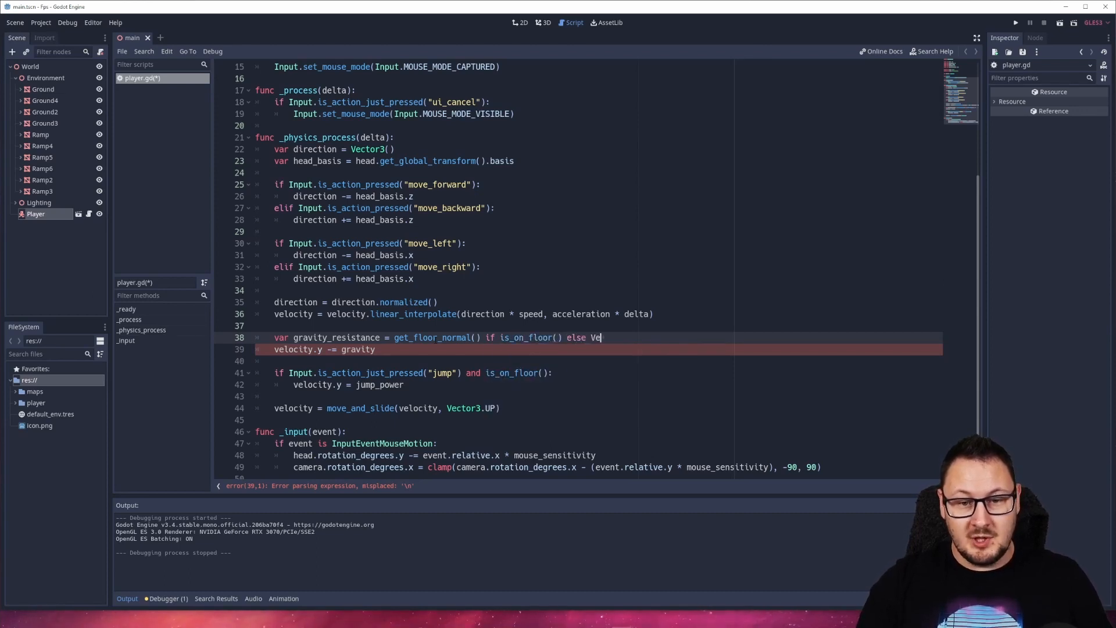
pyautogui.write('ctor3.UP')
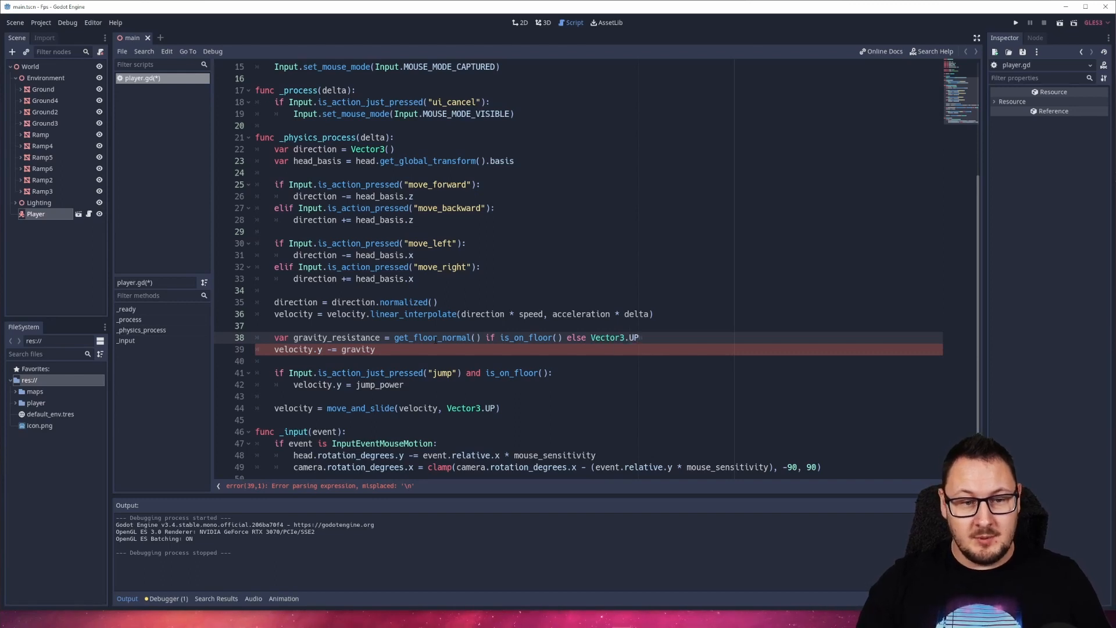
pyautogui.press('Return')
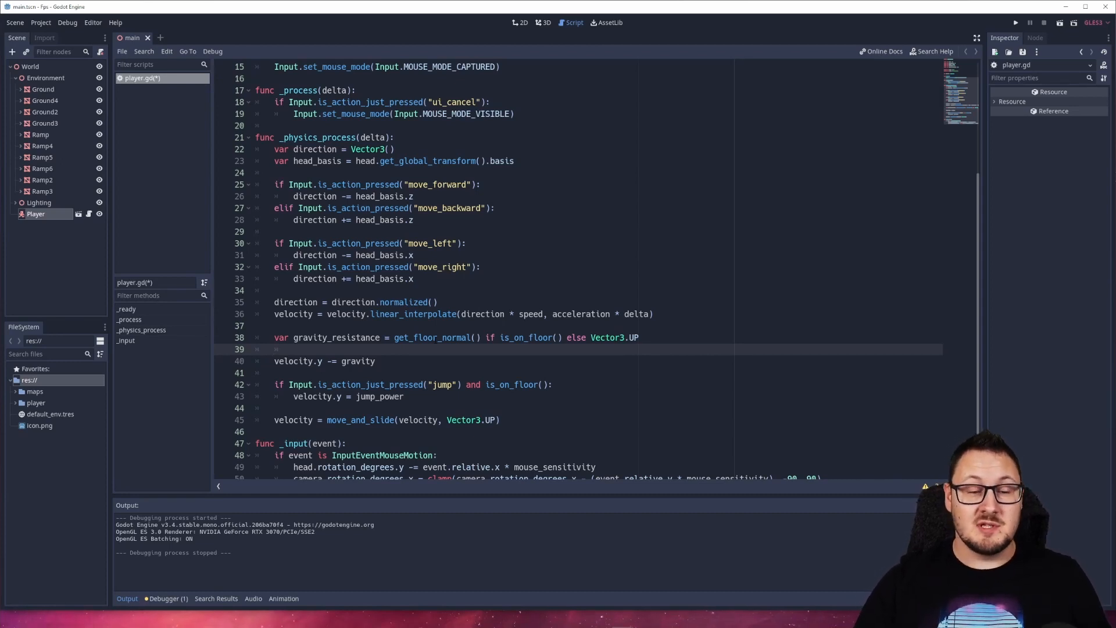
pyautogui.write('velocity -=')
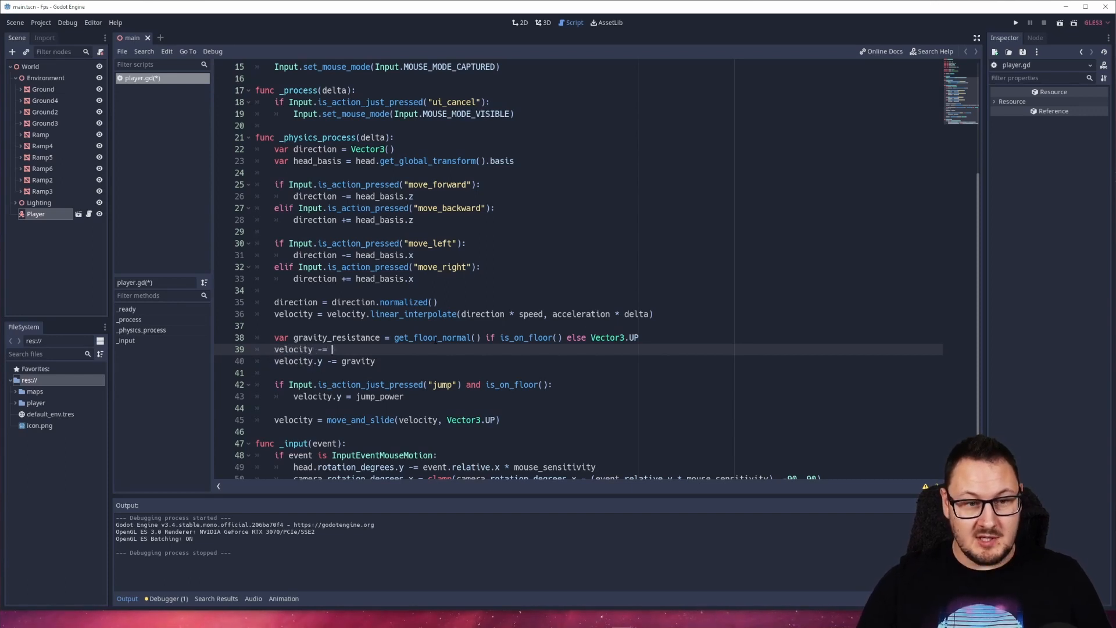
pyautogui.write('gravity_res')
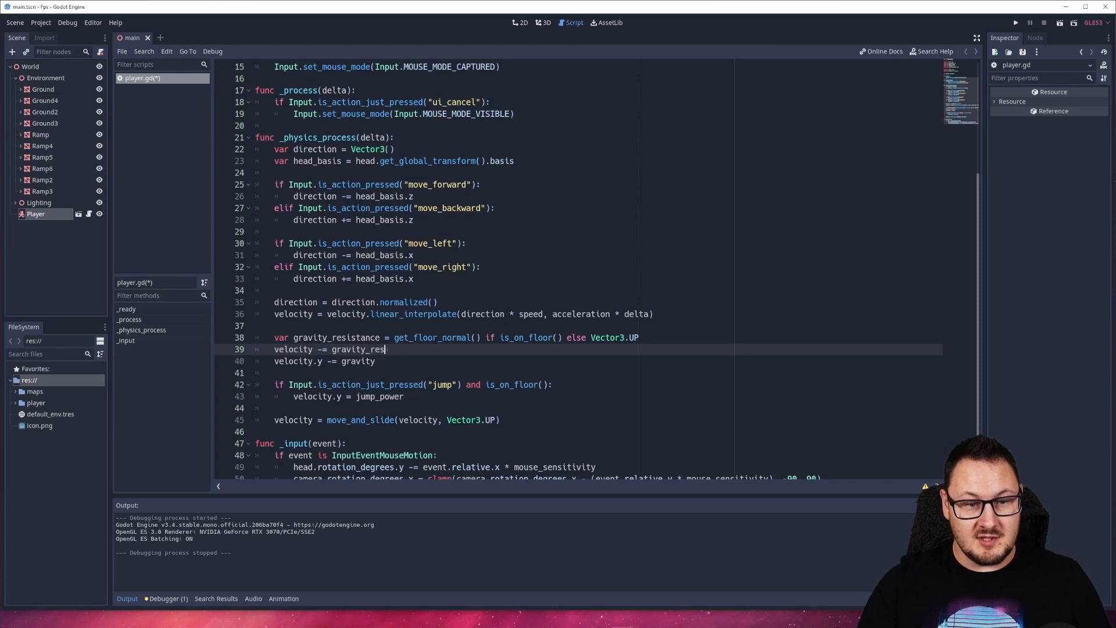
pyautogui.write('ist')
pyautogui.write('stanc')
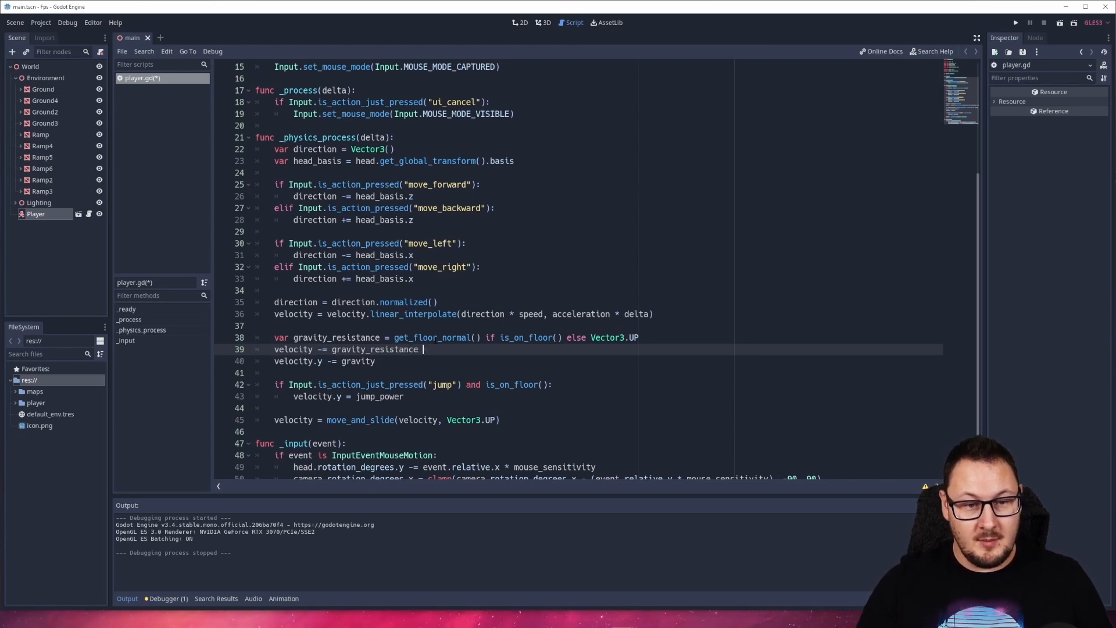
pyautogui.write('* ')
pyautogui.write('gravity')
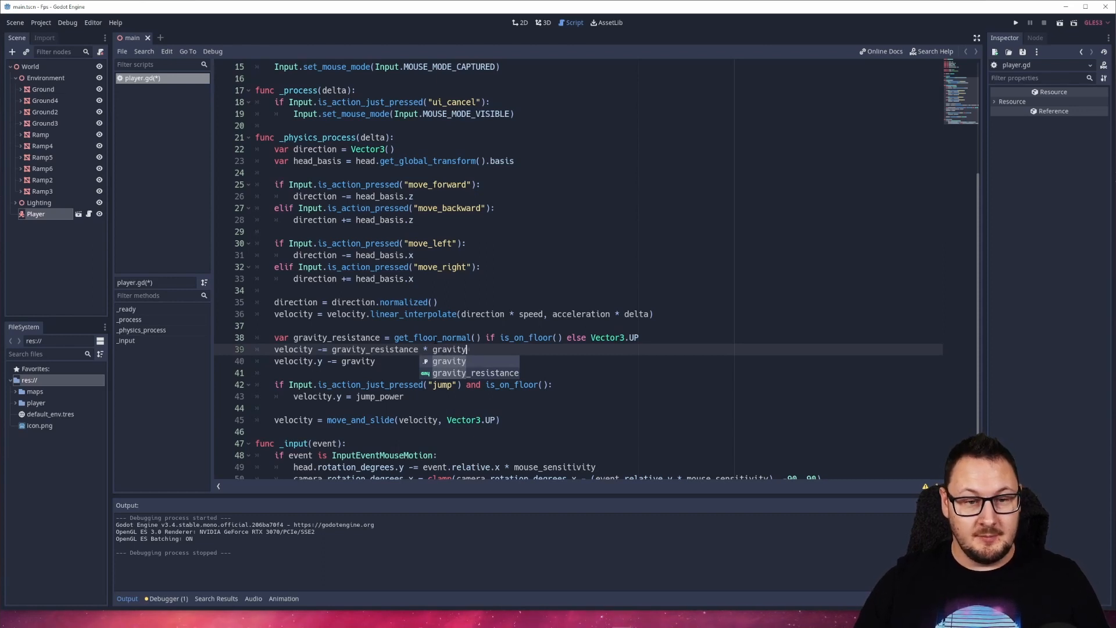
# - Add 'velocity -= gravity_resistance * gravity', delete the old velocity.y -= gravity line, and run the game
pyautogui.click(587, 349)
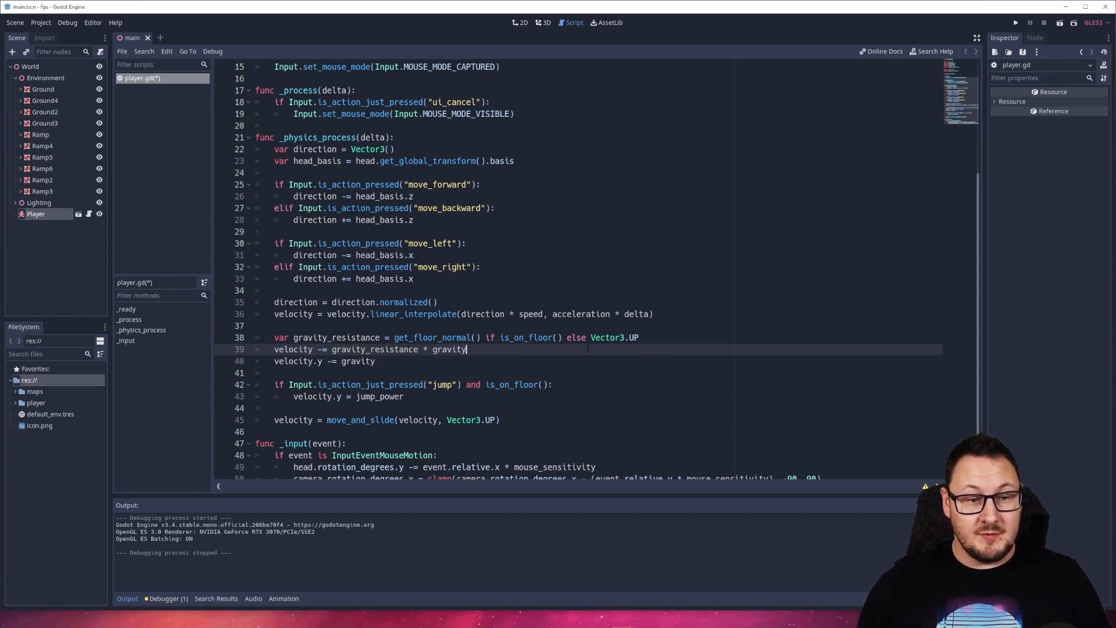
pyautogui.press('Down')
pyautogui.press('BackSpace')
pyautogui.press('BackSpace')
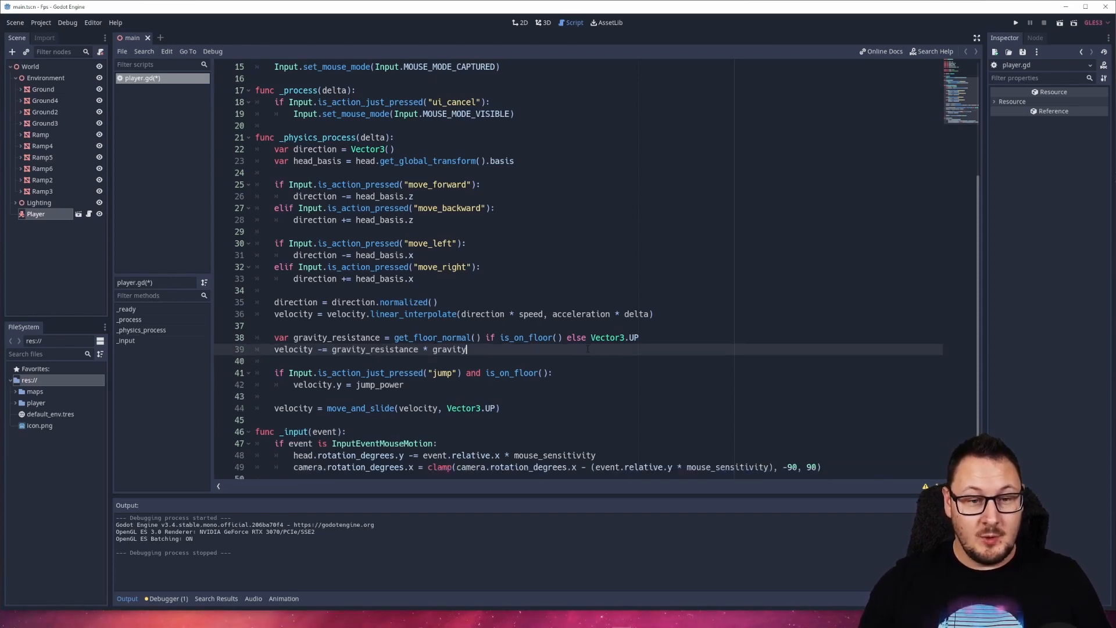
pyautogui.click(601, 358)
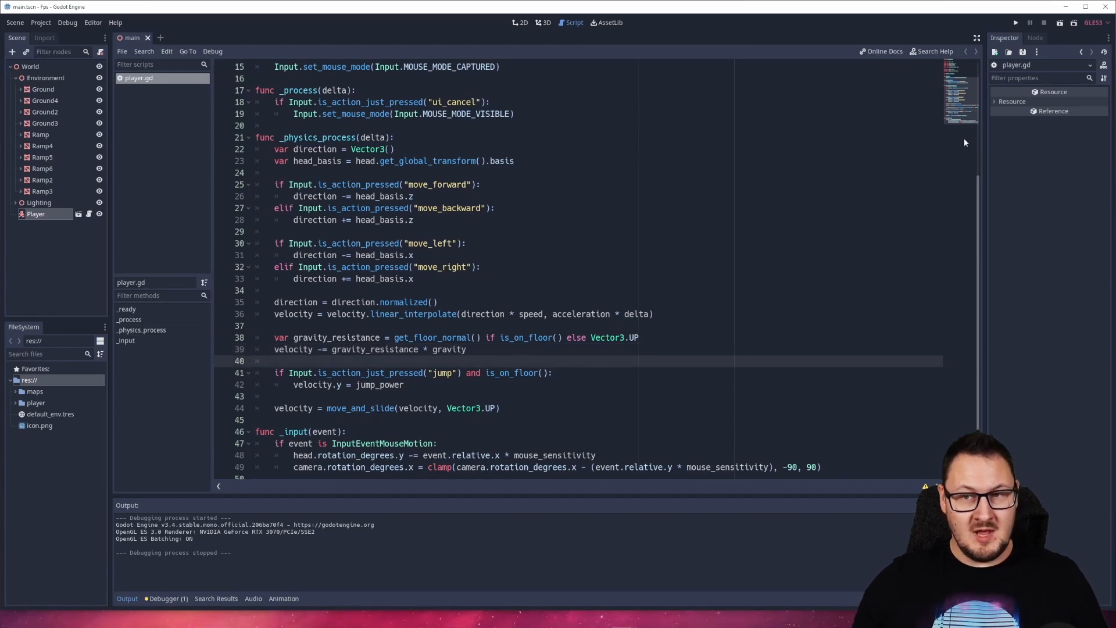
# - Launch the game and walk the character across and around the red ramps to check for sliding
pyautogui.click(1016, 22)
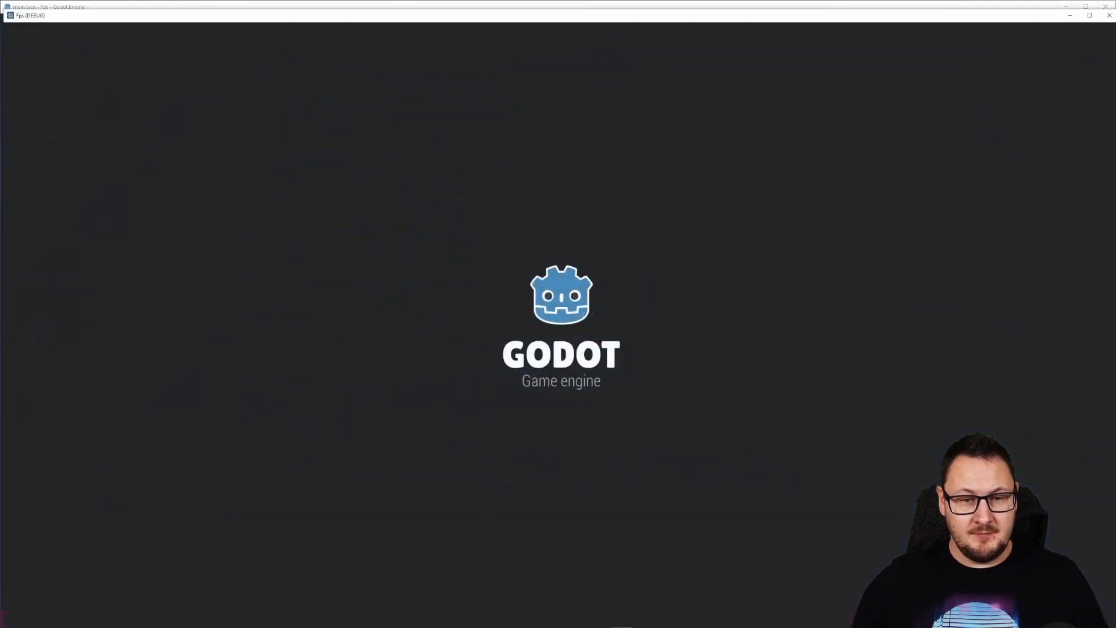
pyautogui.press('w')
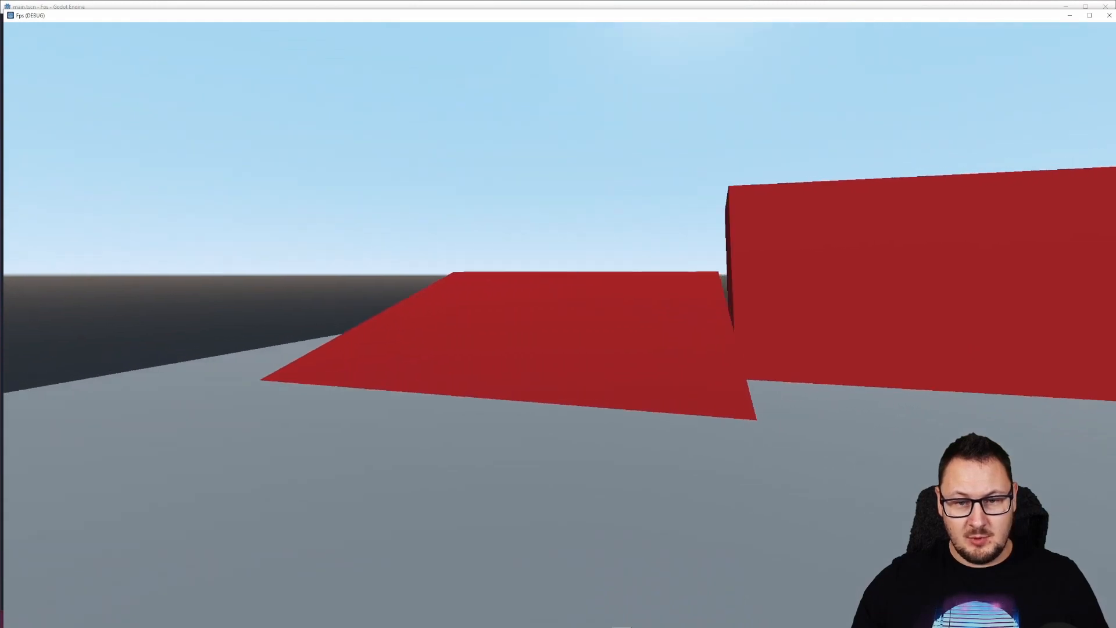
pyautogui.press('w')
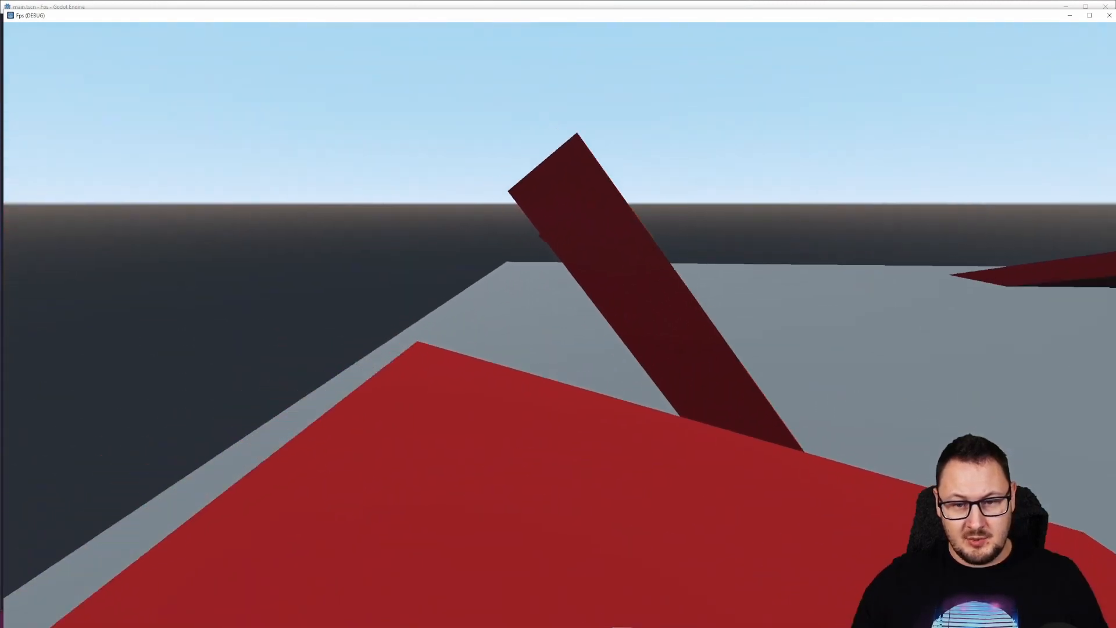
pyautogui.press('w')
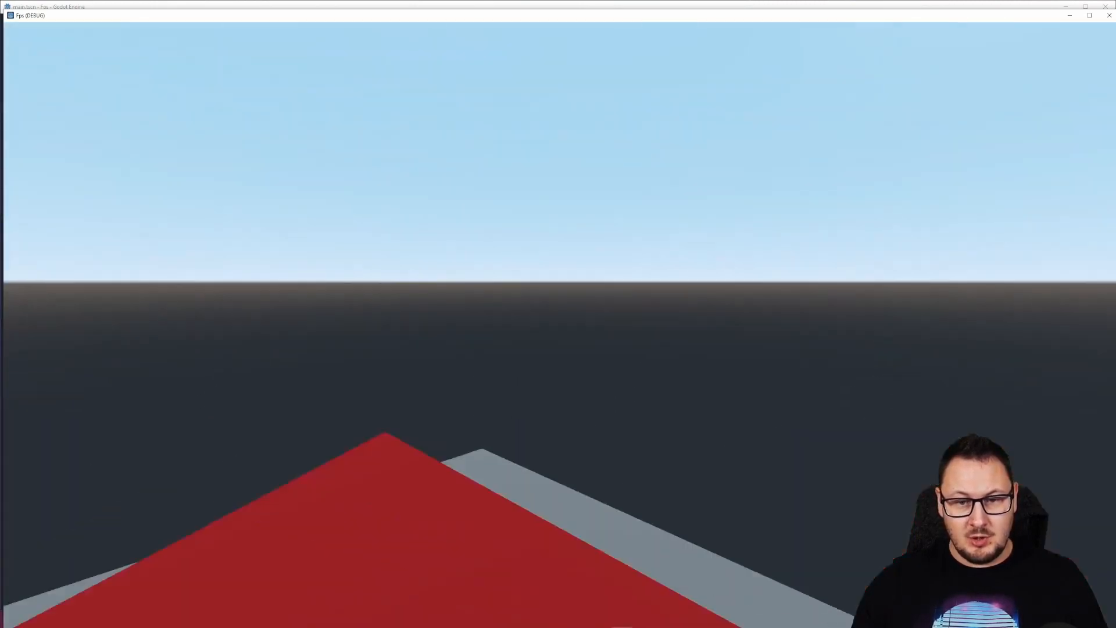
pyautogui.press('w')
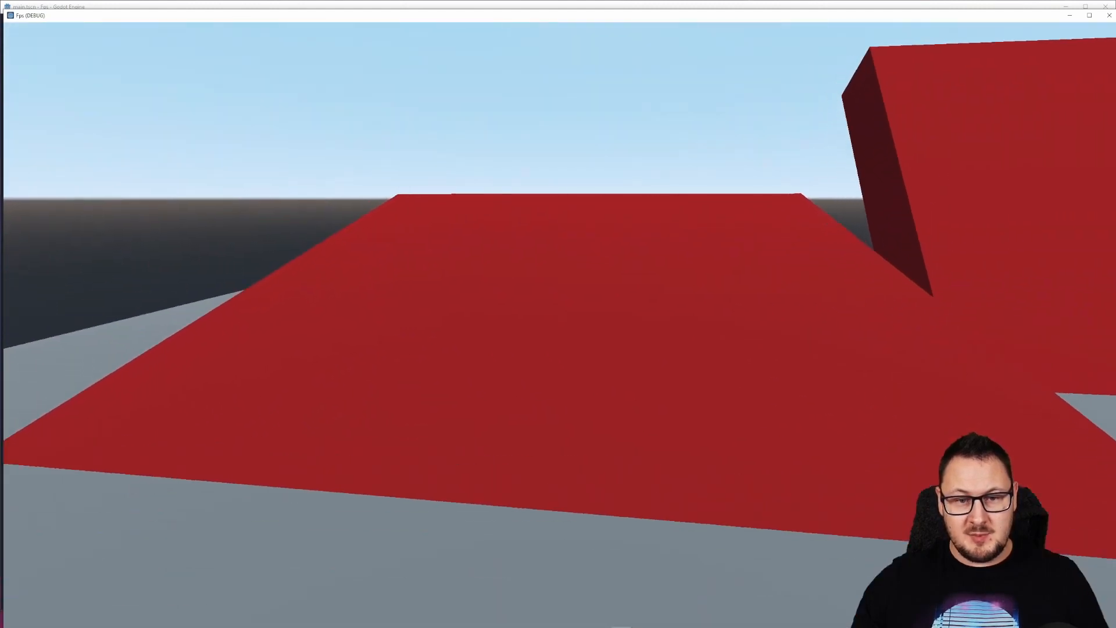
pyautogui.press('w')
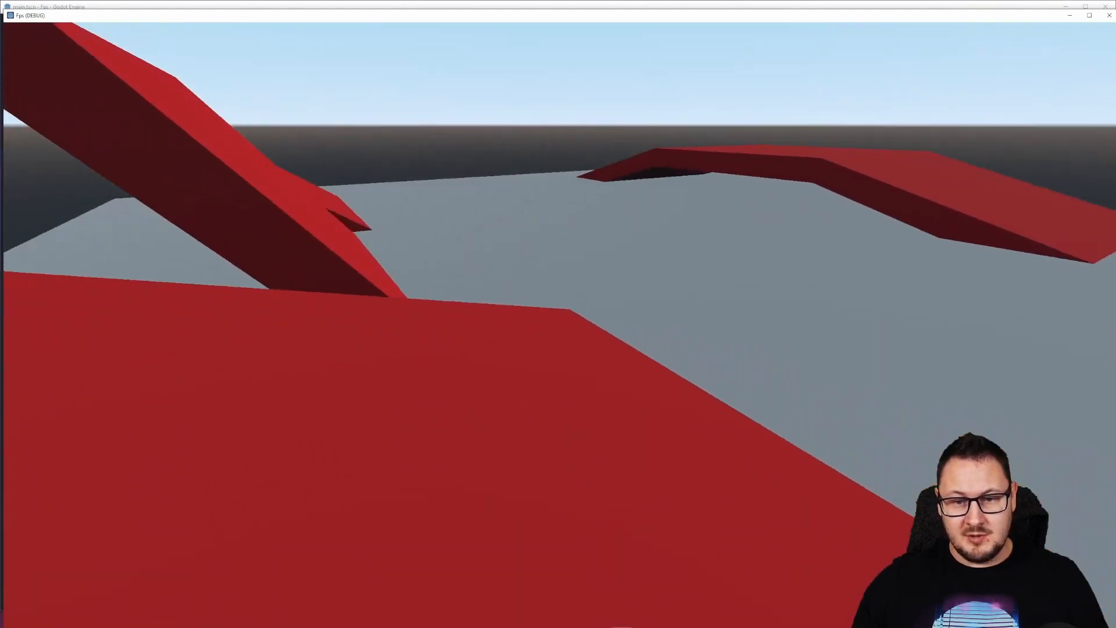
pyautogui.press('w')
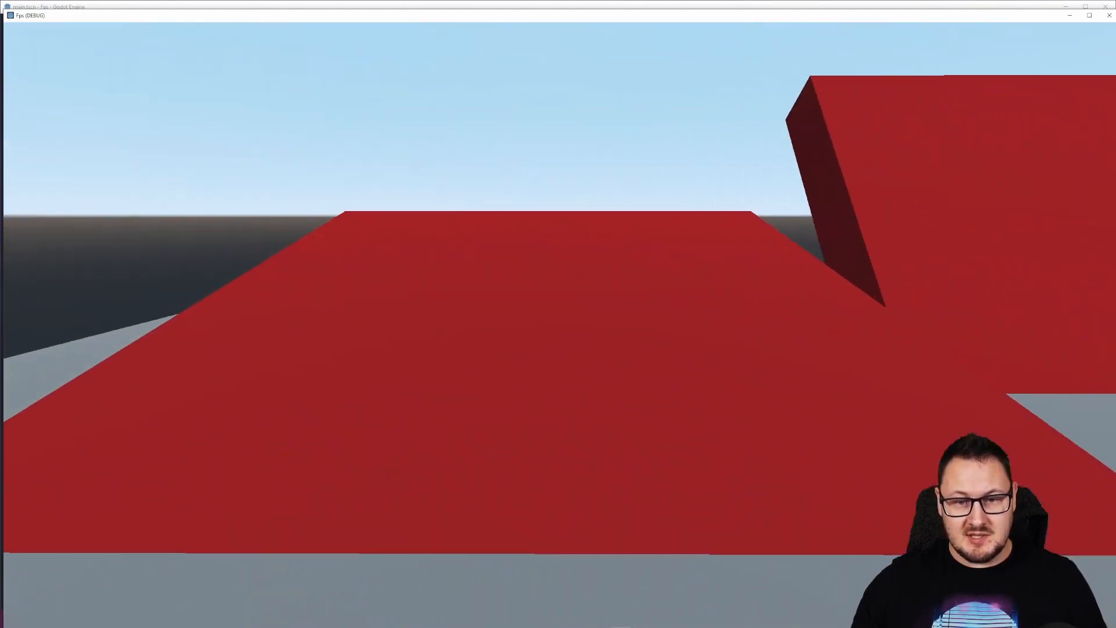
pyautogui.press('w')
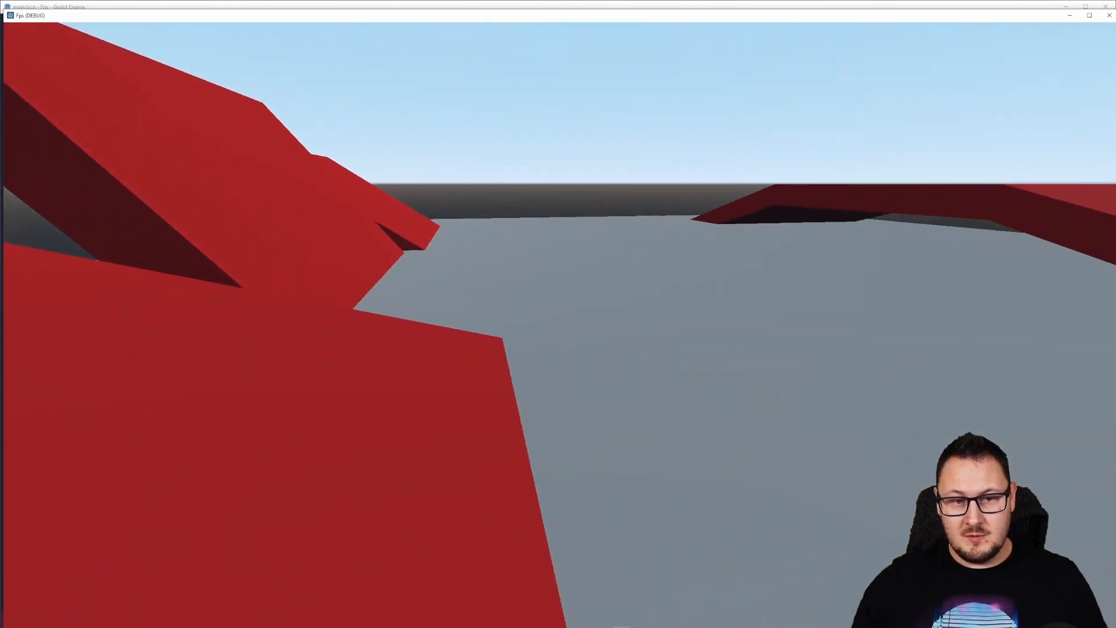
pyautogui.press('w')
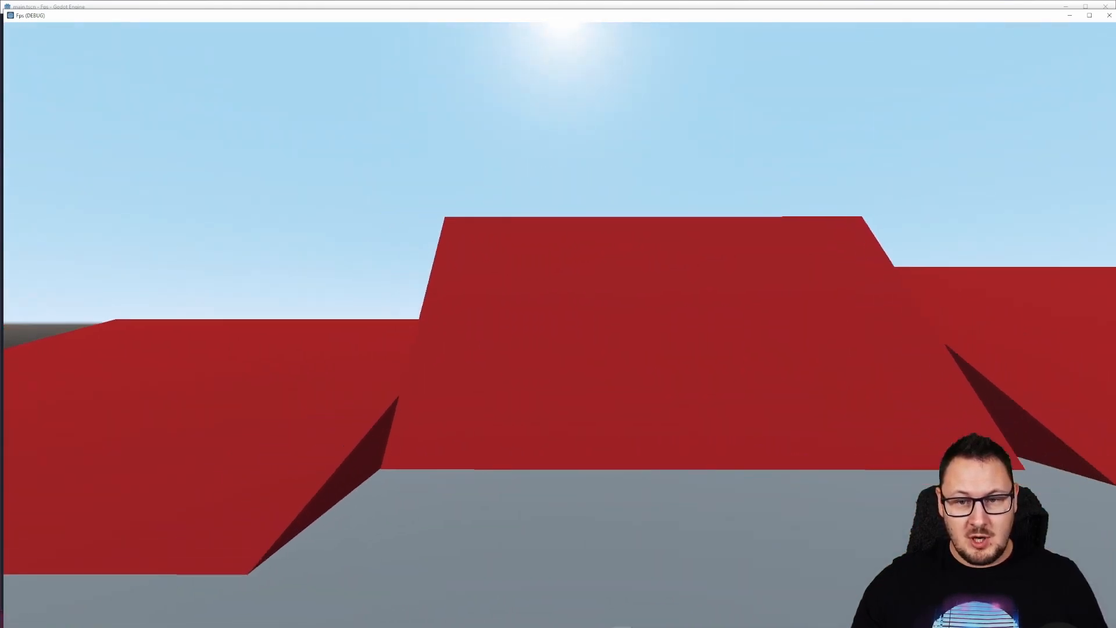
# - Approach a ramp head-on, stand on its slope and push into it, then back off and turn away
pyautogui.press('w')
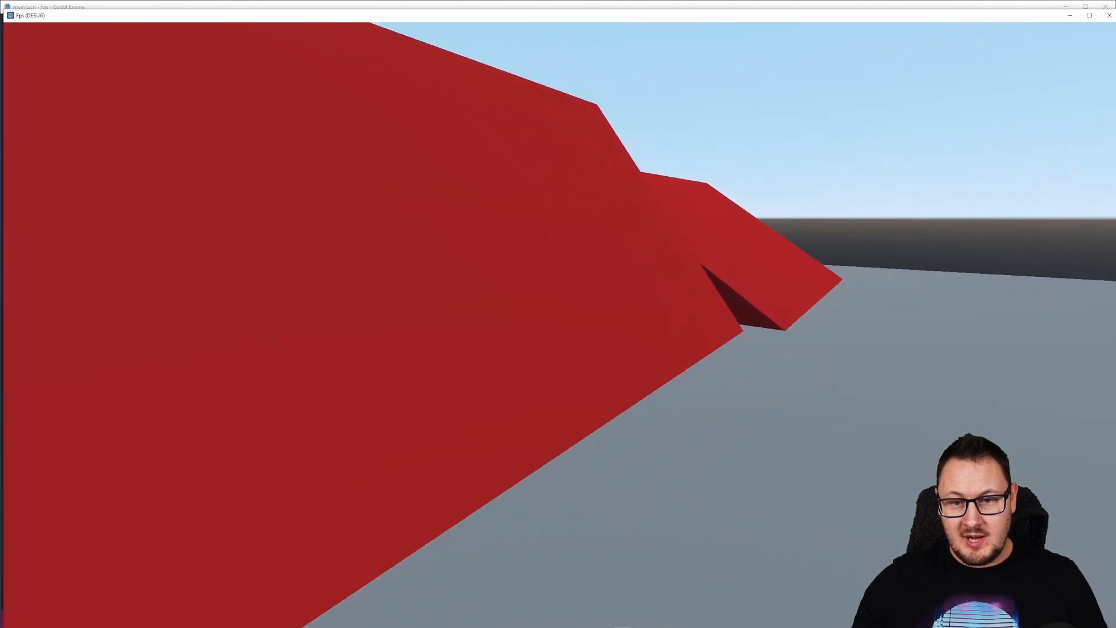
pyautogui.press('w')
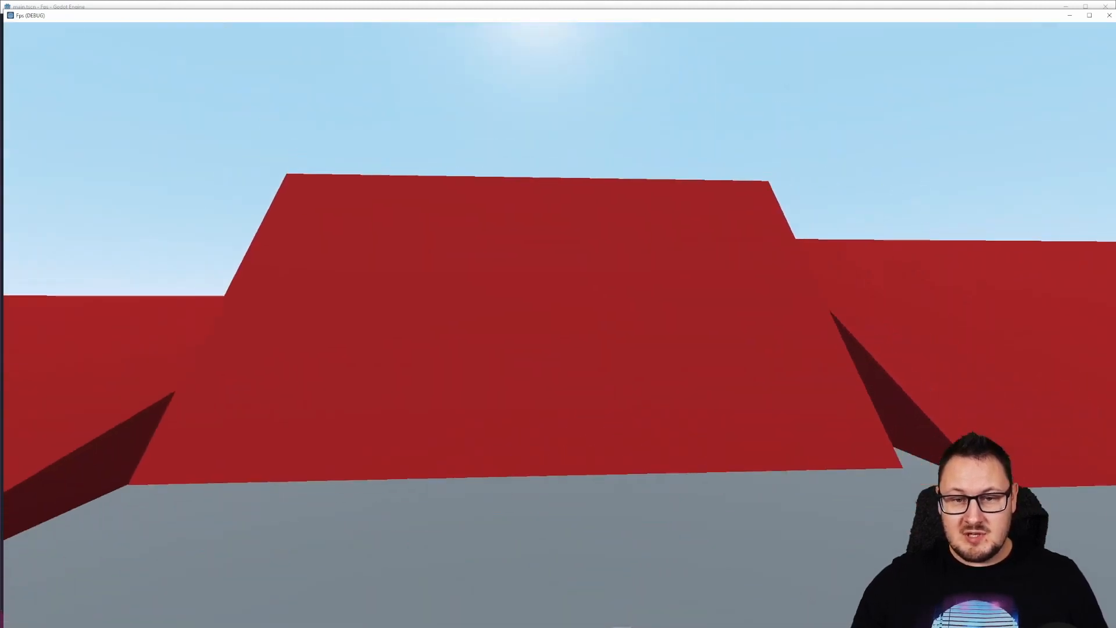
pyautogui.press('a')
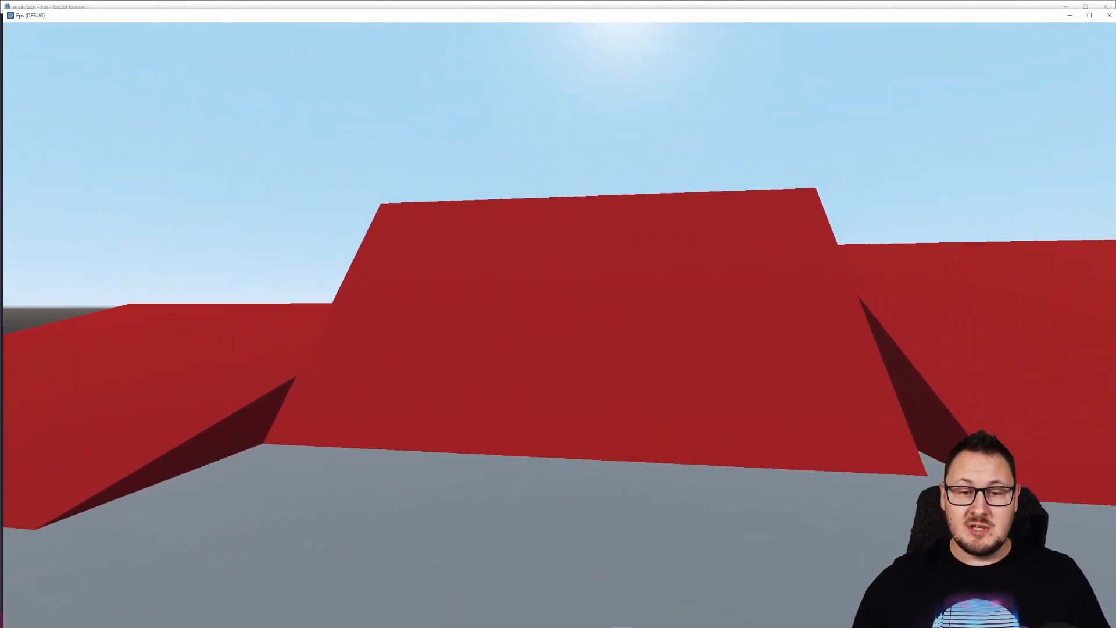
pyautogui.press('a')
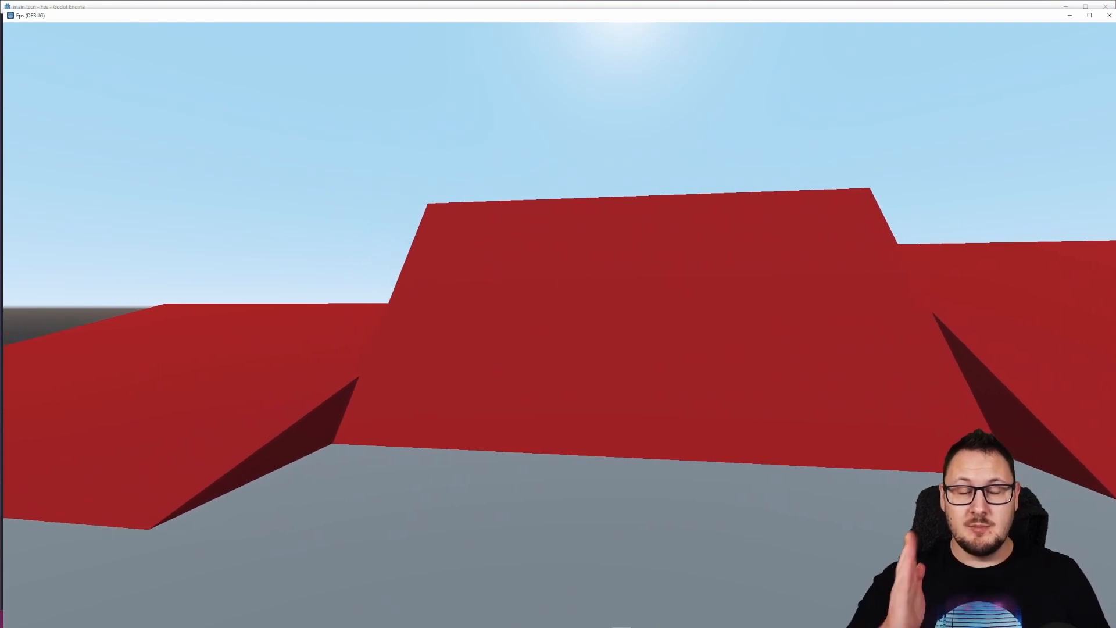
pyautogui.press('w')
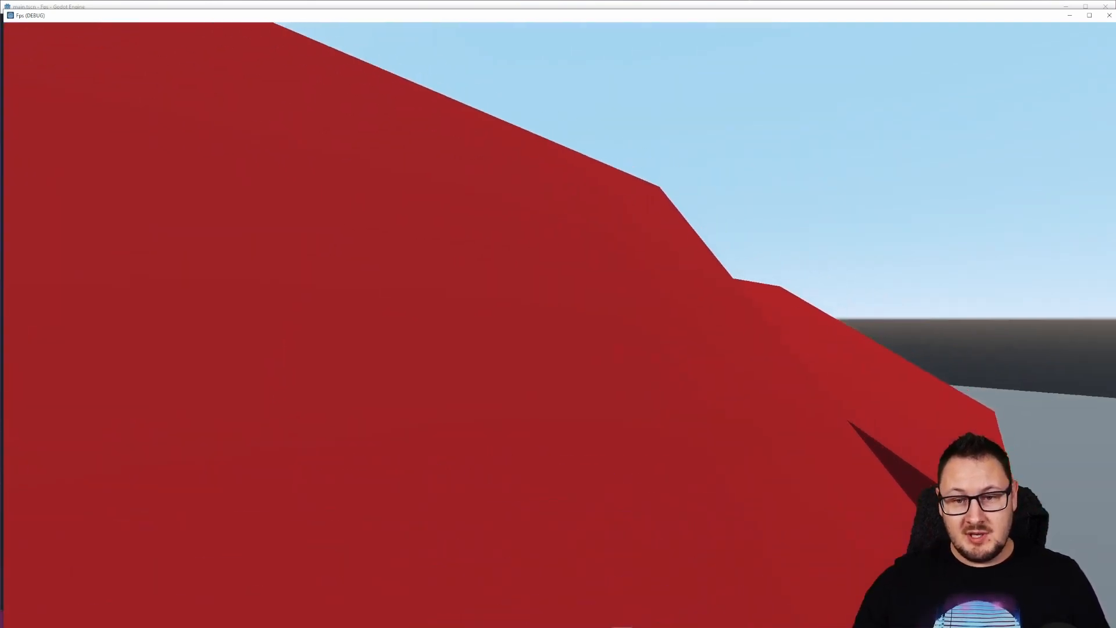
pyautogui.press('w')
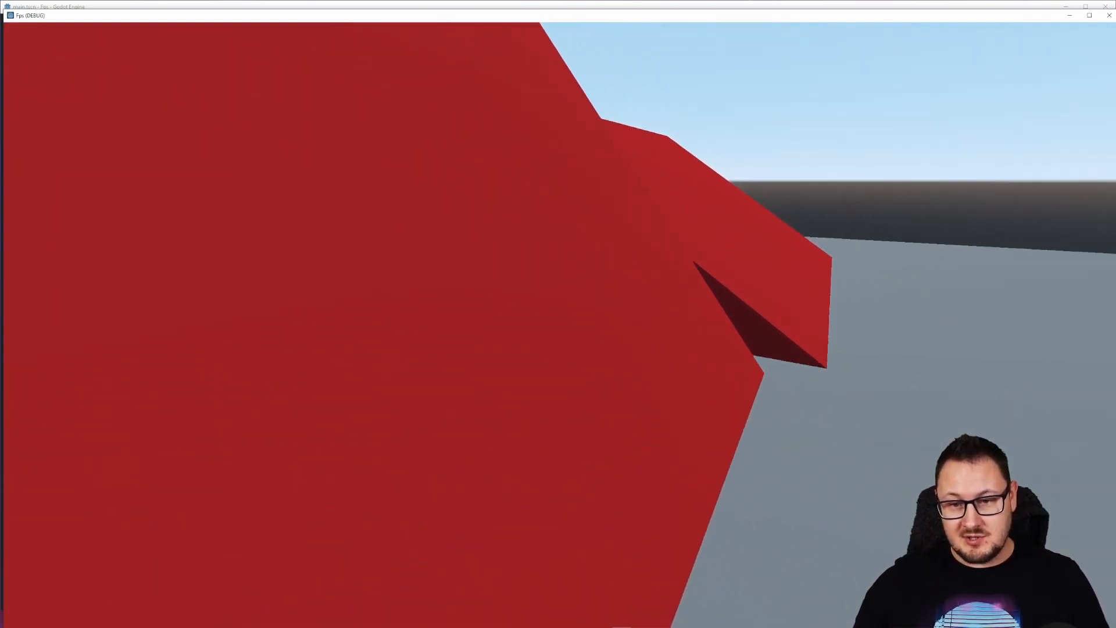
pyautogui.press('w')
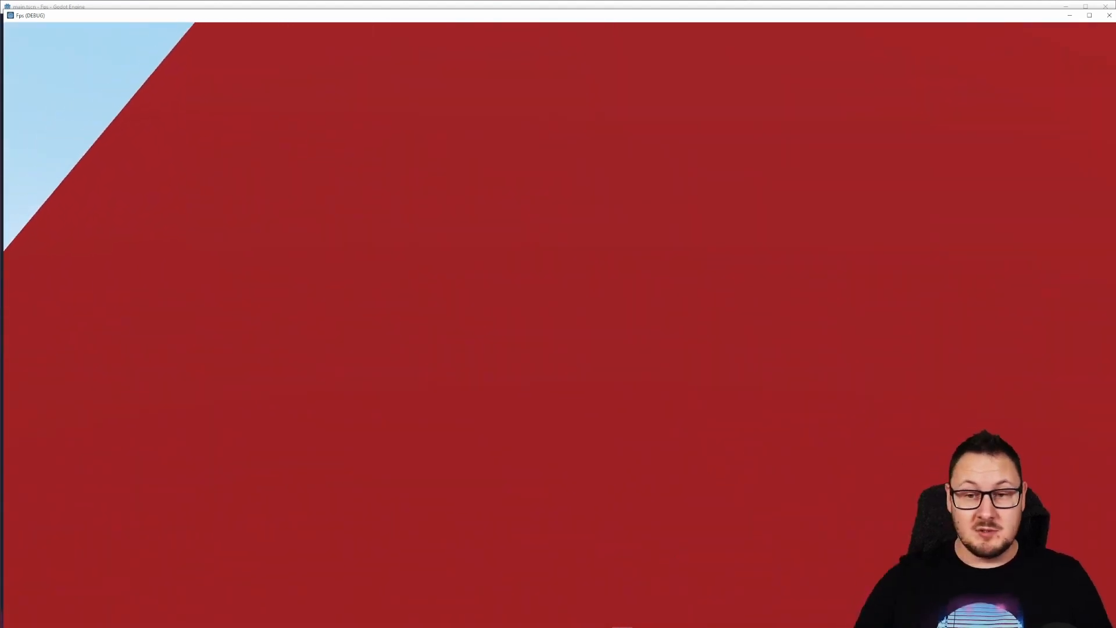
pyautogui.press('s')
pyautogui.press('s')
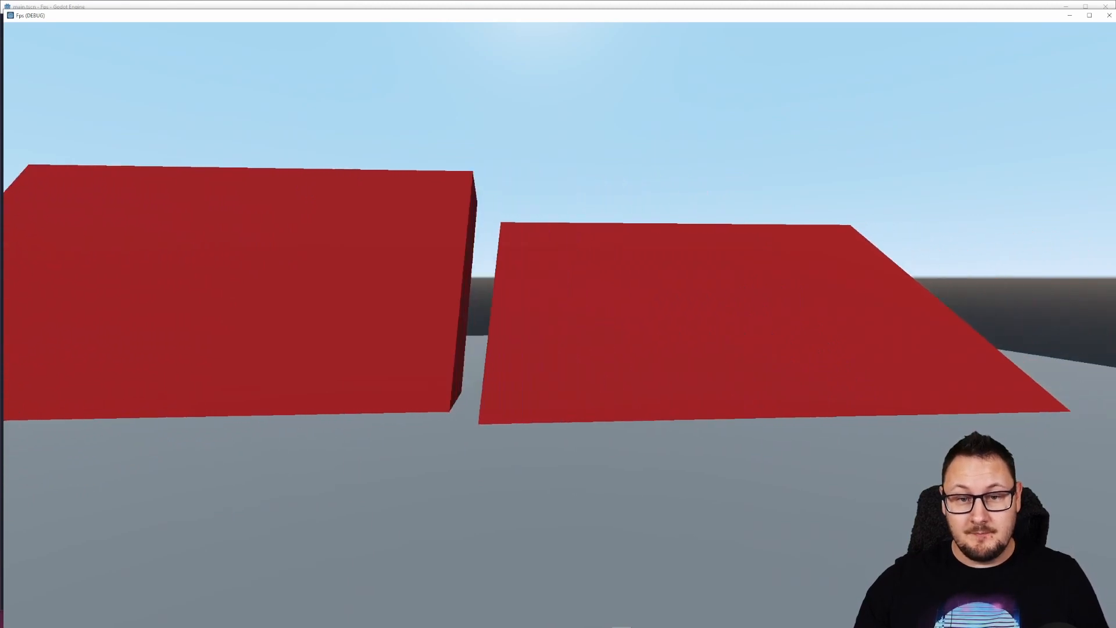
pyautogui.press('s')
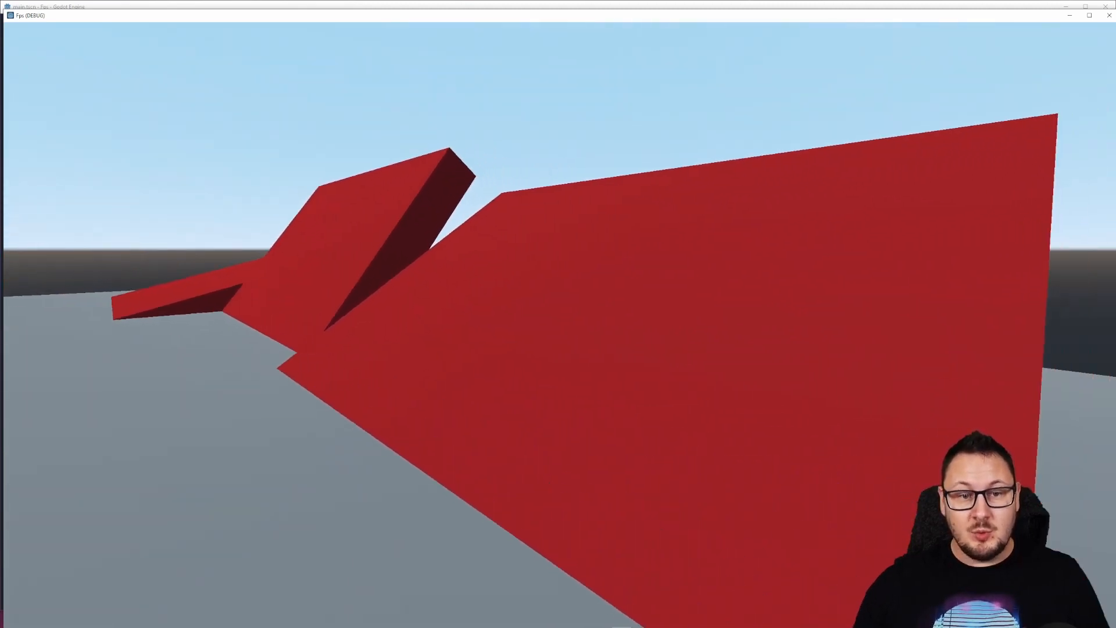
# - Climb up and over one red ramp and onto the next, standing on the slopes without sliding back
pyautogui.press('w')
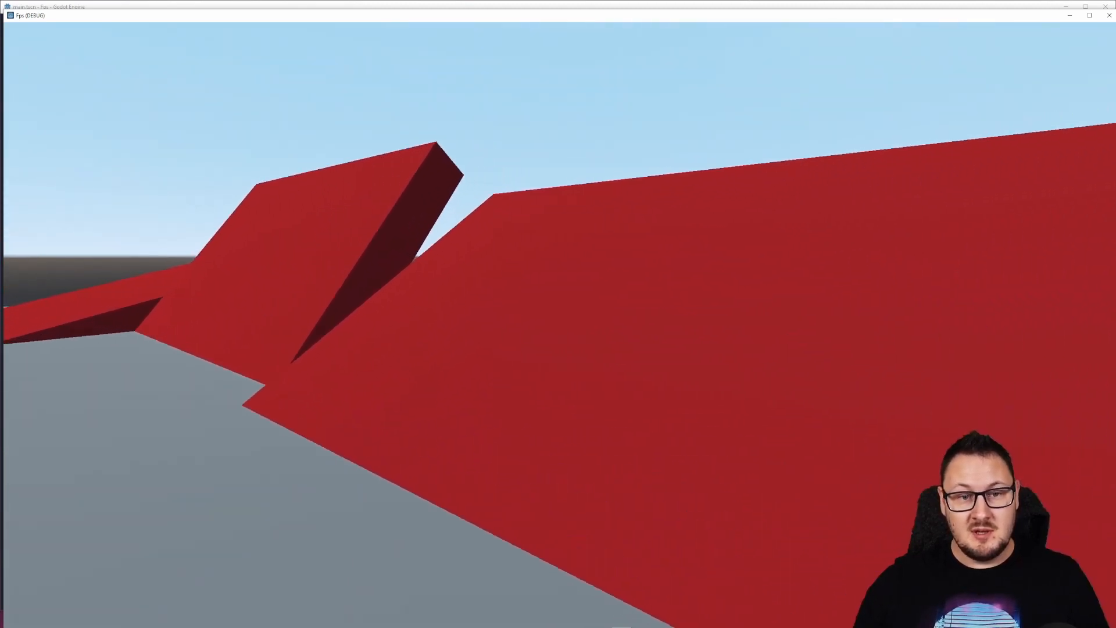
pyautogui.press('s')
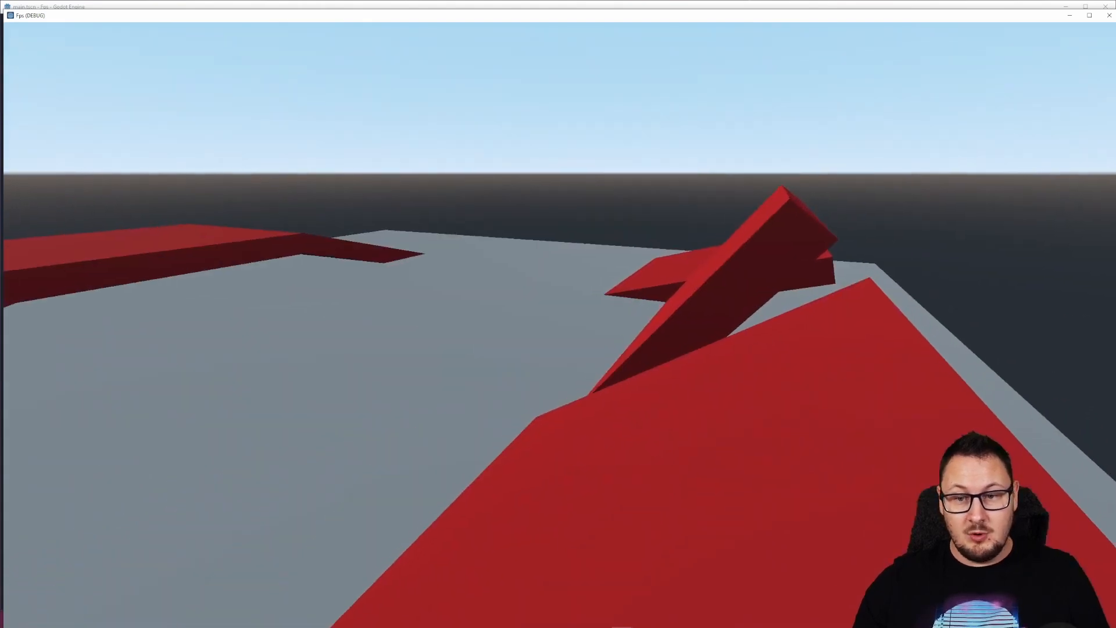
pyautogui.press('w')
pyautogui.press('w')
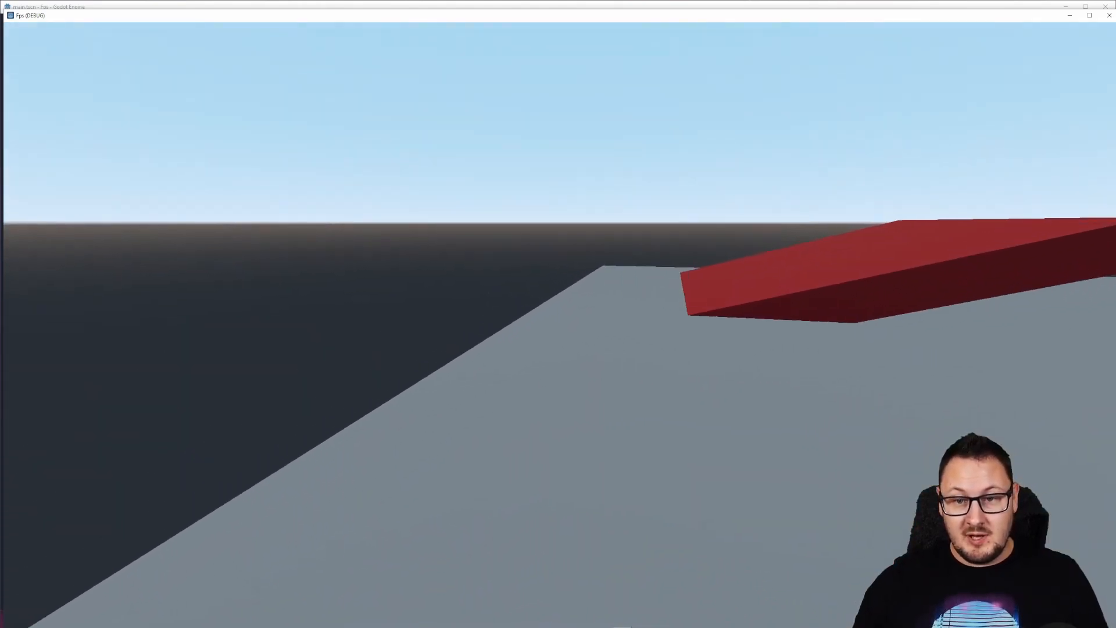
pyautogui.press('w')
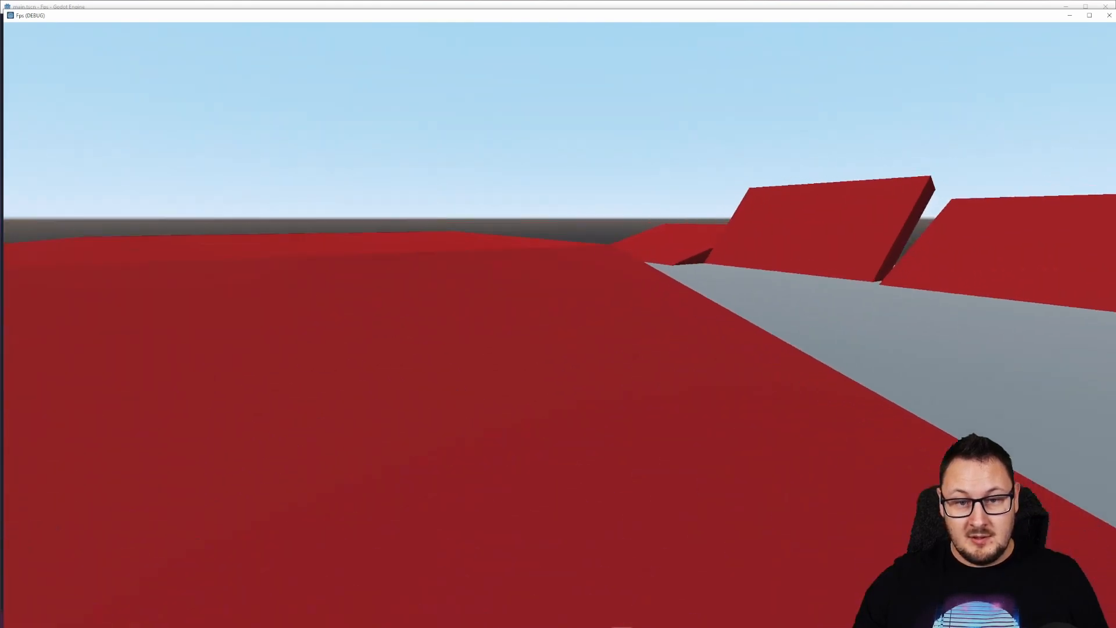
pyautogui.press('w')
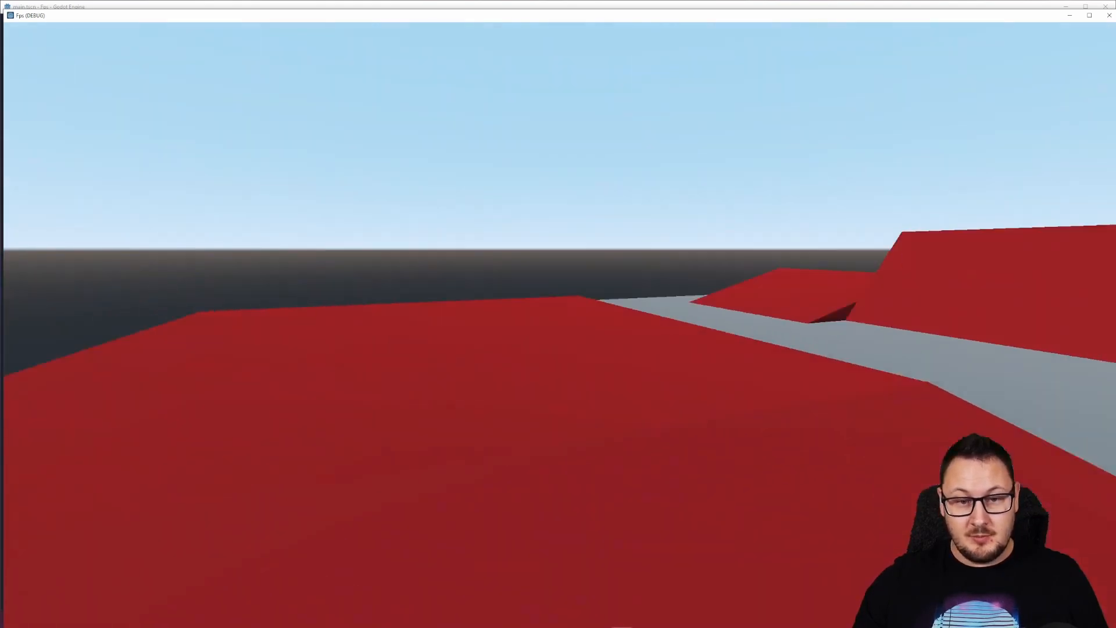
pyautogui.press('w')
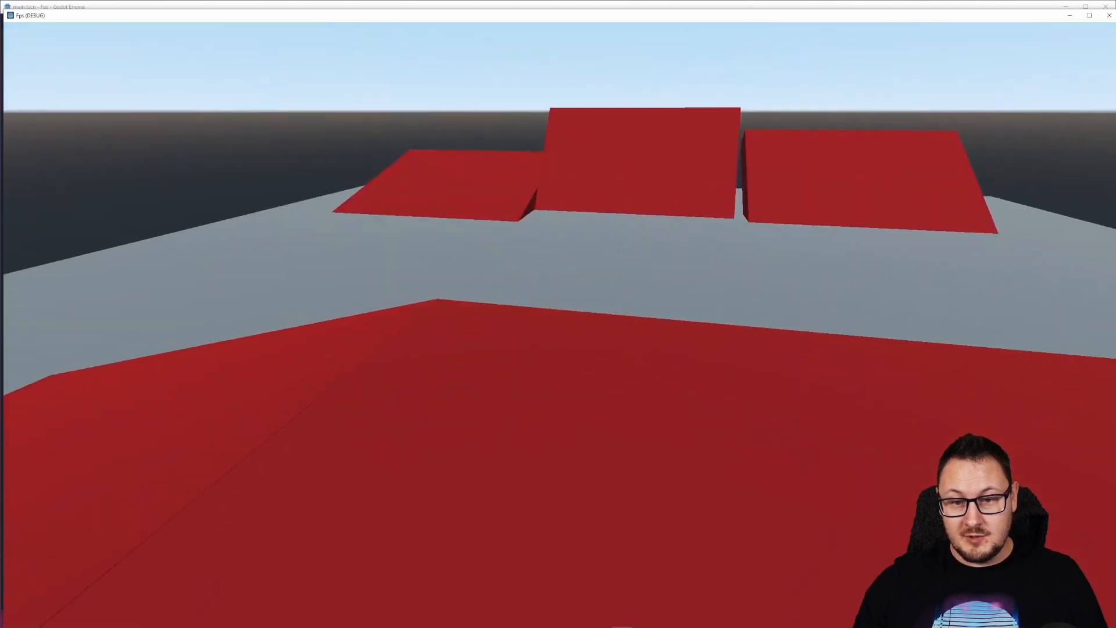
pyautogui.press('w')
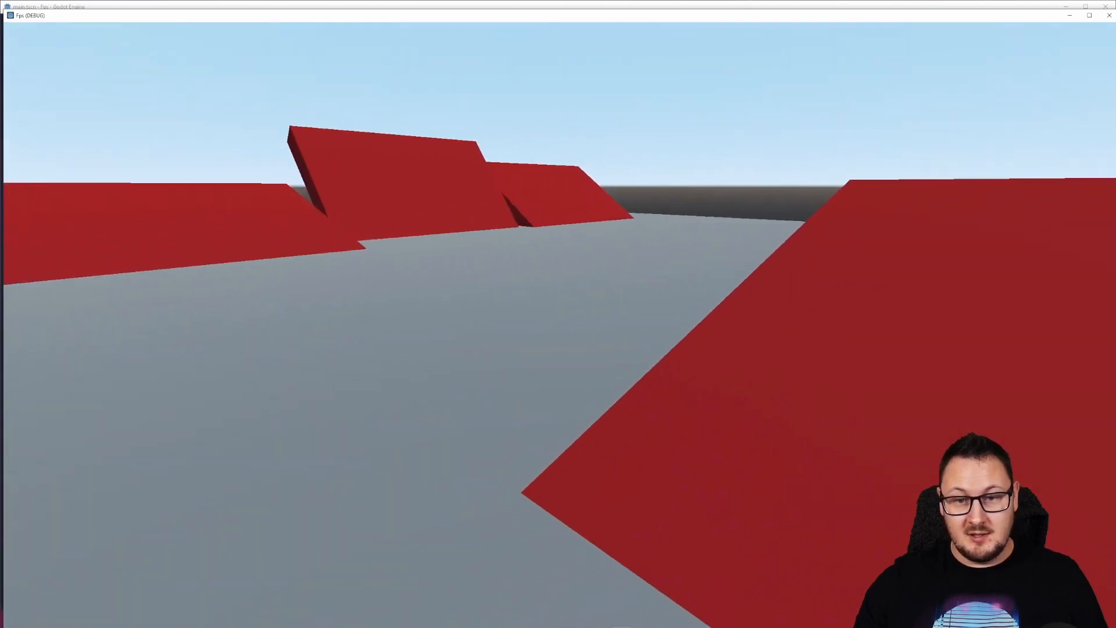
# - Stop the running game with Escape and return to the editor
pyautogui.press('Escape')
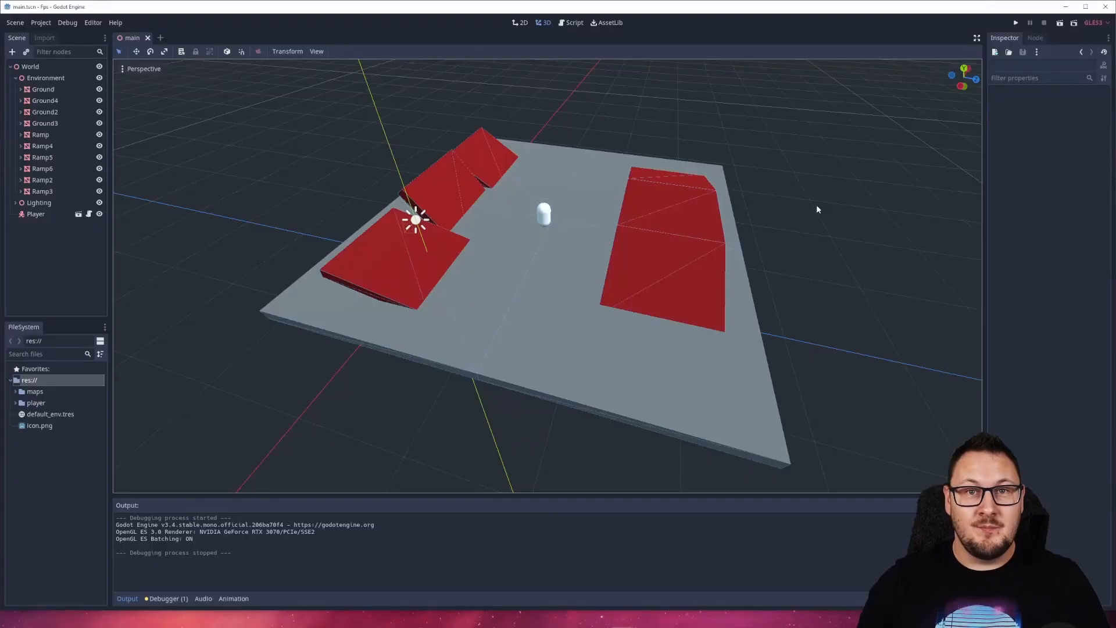